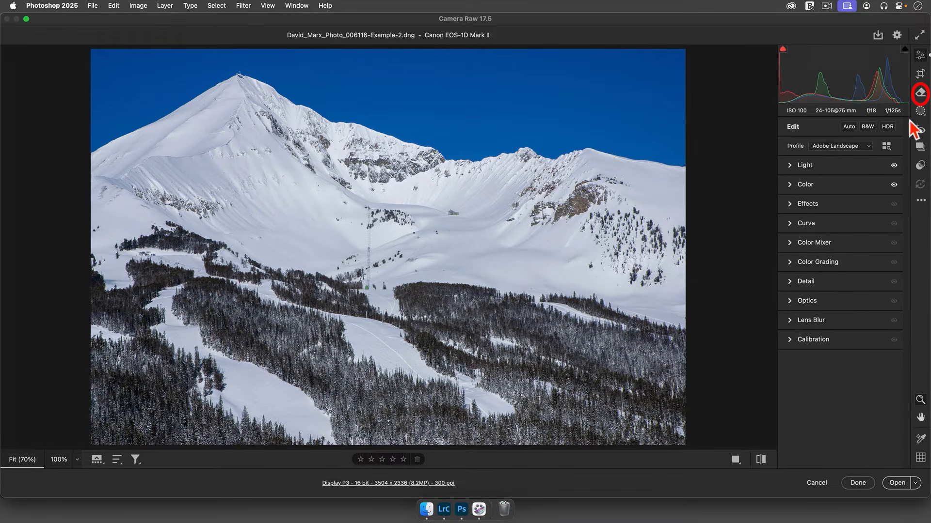
Apply automatic dust removal to the snowy mountain photo in Camera Raw, accept the edit and quit Photoshop
left_click(921, 97)
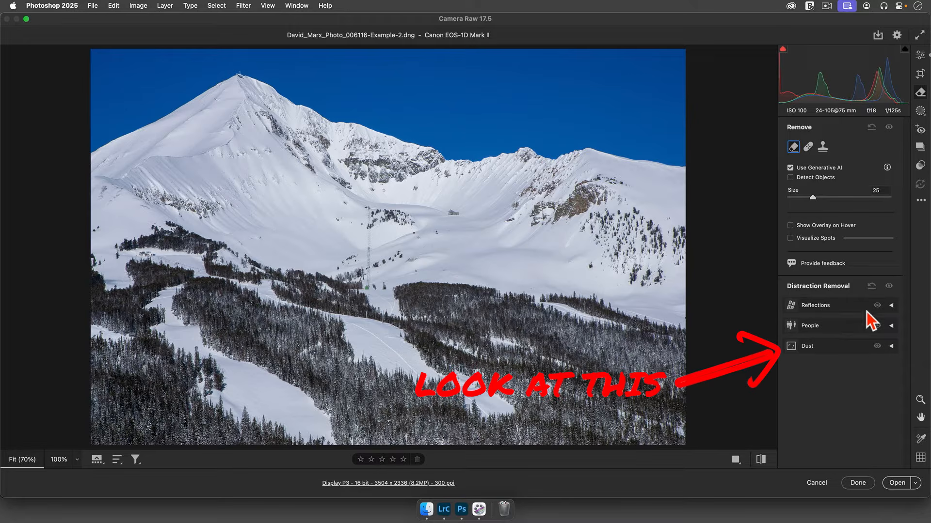
left_click(851, 347)
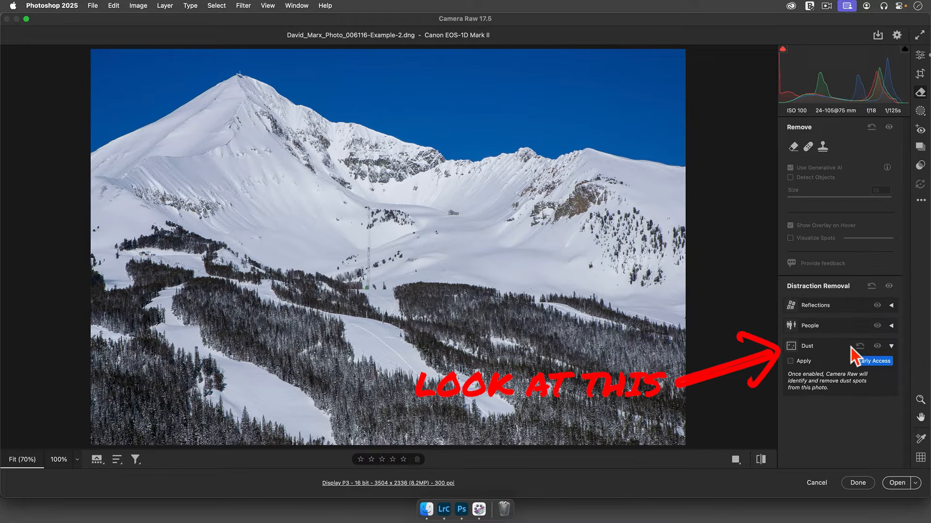
left_click(804, 361)
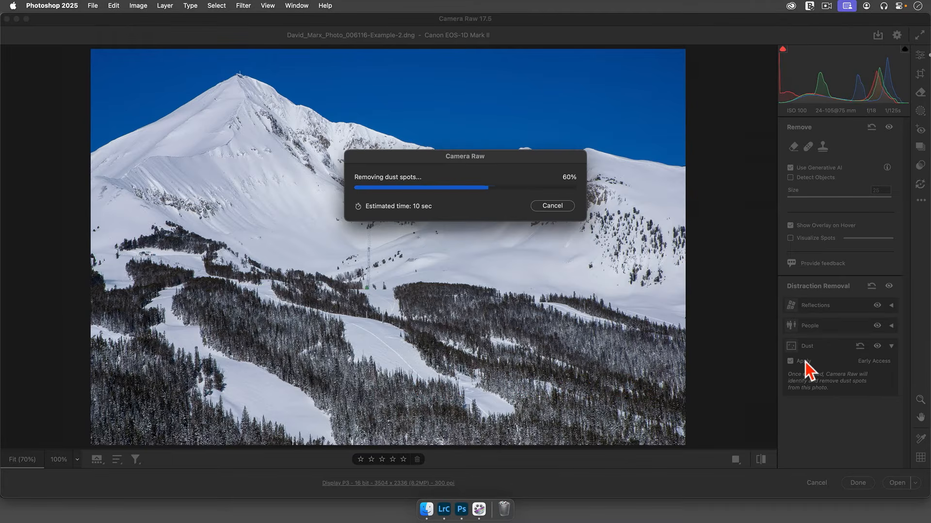
left_click(642, 112)
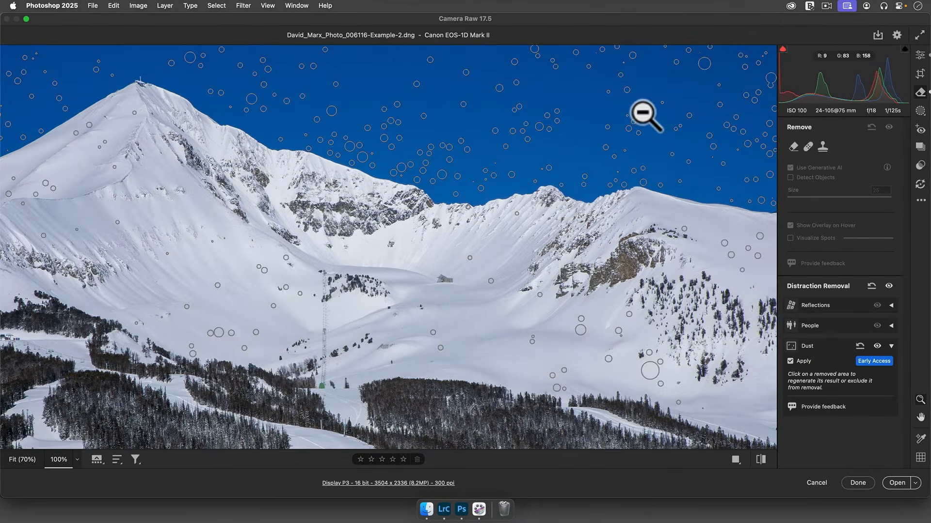
left_click(858, 488)
left_click(73, 6)
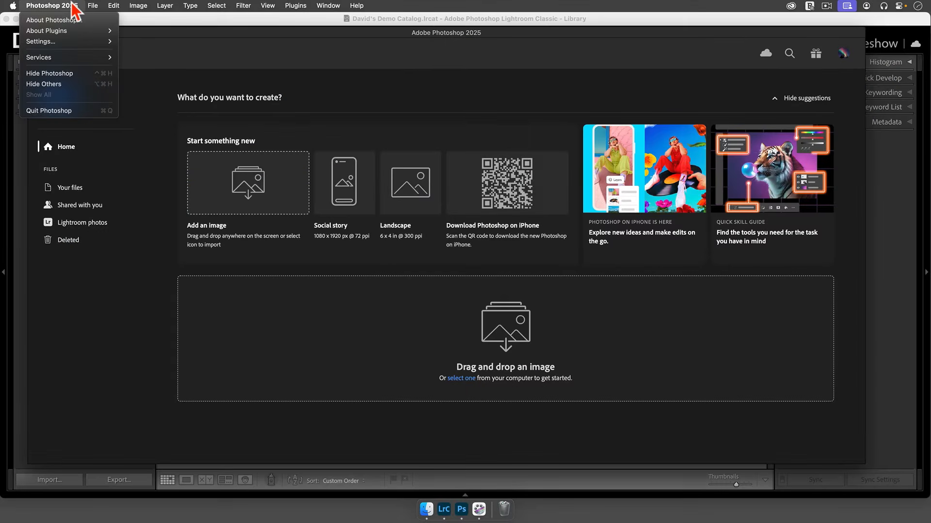
left_click(85, 111)
Inspect the sky above the mountain ridge at 200% in Lightroom Classic's Develop module
key("d")
left_click(540, 124)
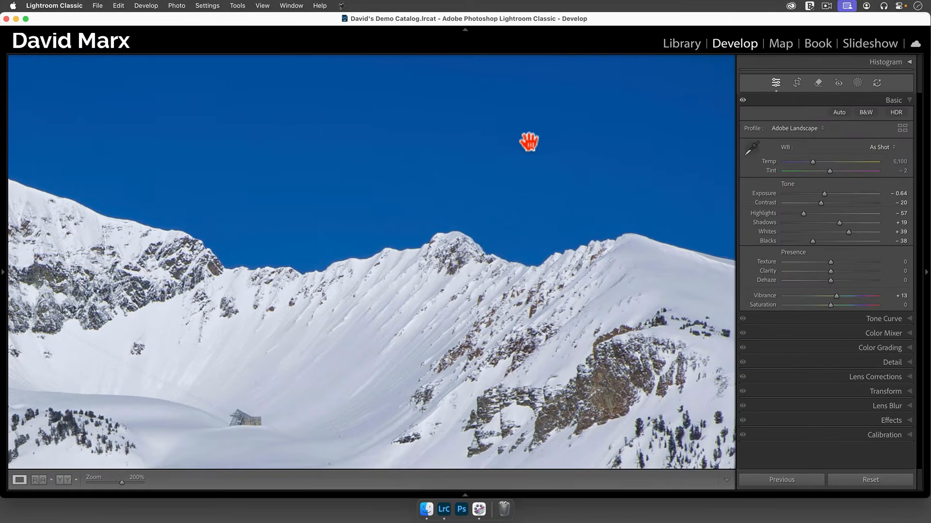
left_click_drag(527, 141, 495, 147)
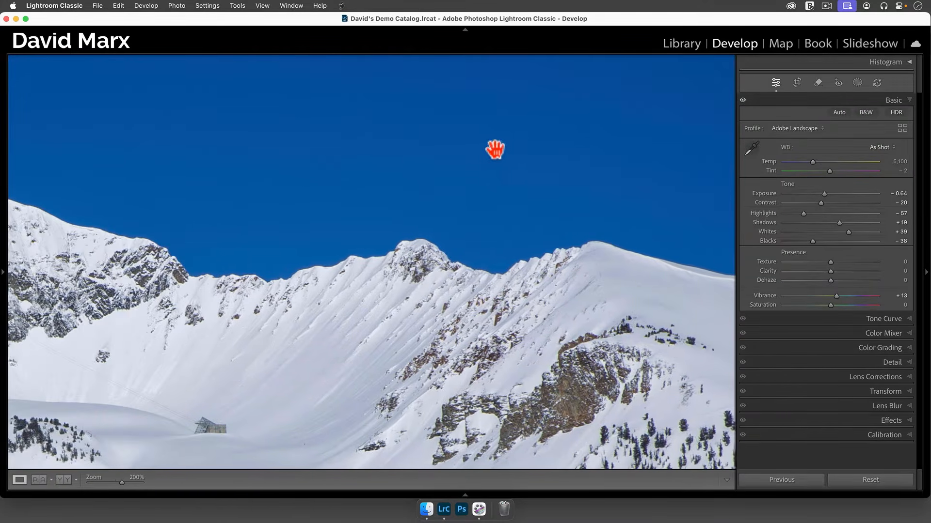
left_click_drag(297, 158, 620, 131)
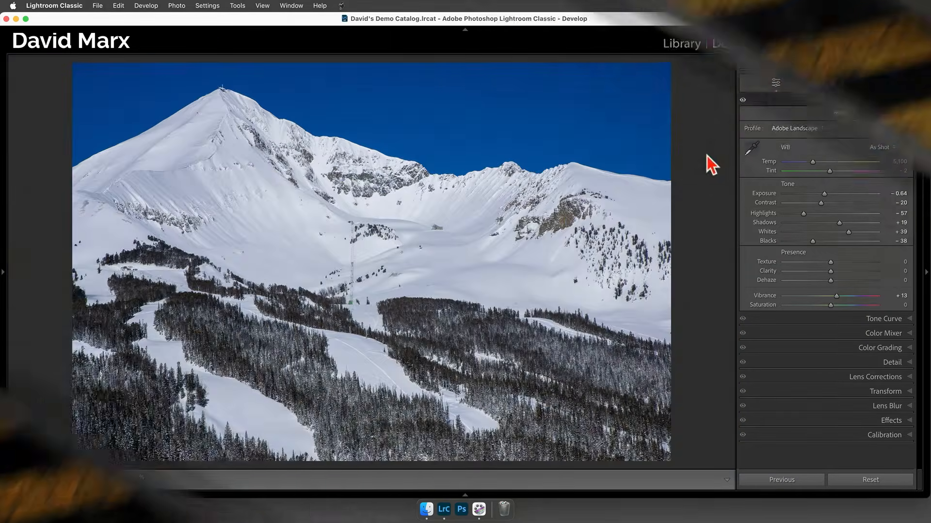
Examine the sky for sensor dust at 200%, using the Remove tool's Visualize Spots view with a raised threshold
left_click_drag(658, 116, 577, 186)
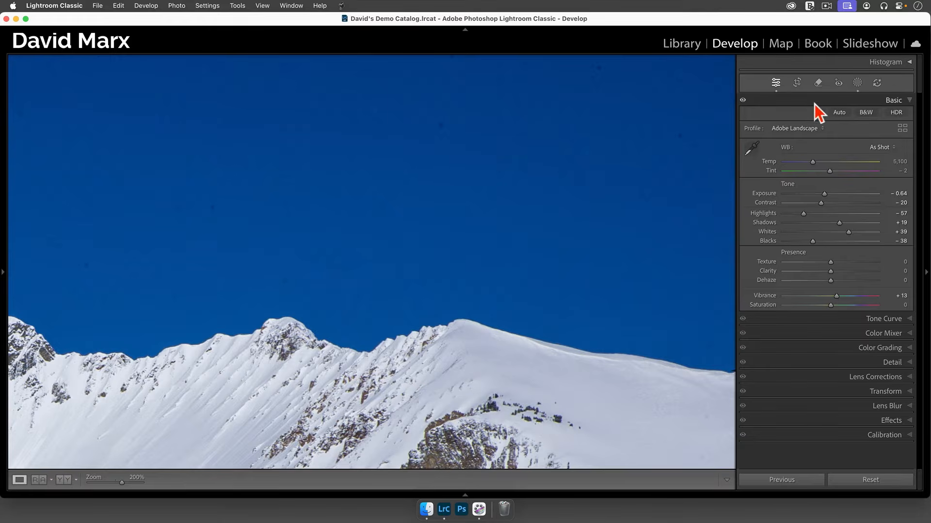
left_click(818, 82)
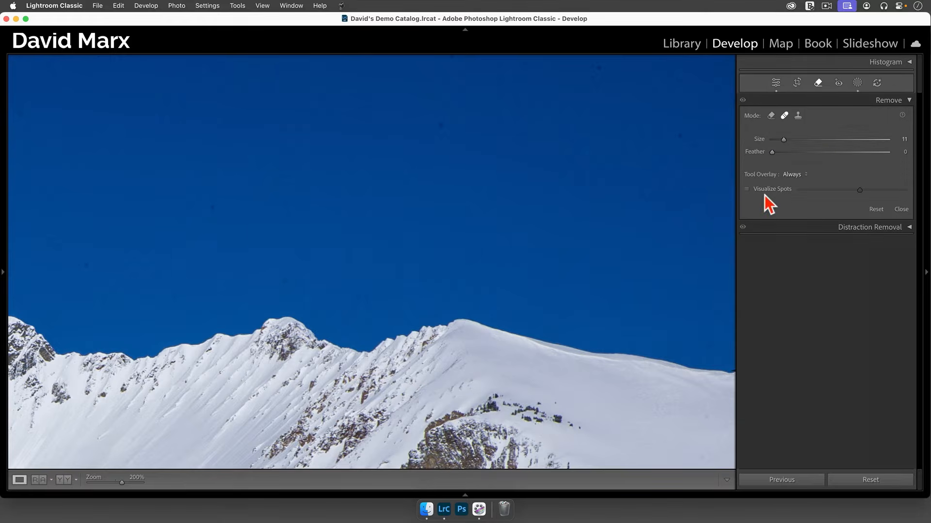
left_click(746, 189)
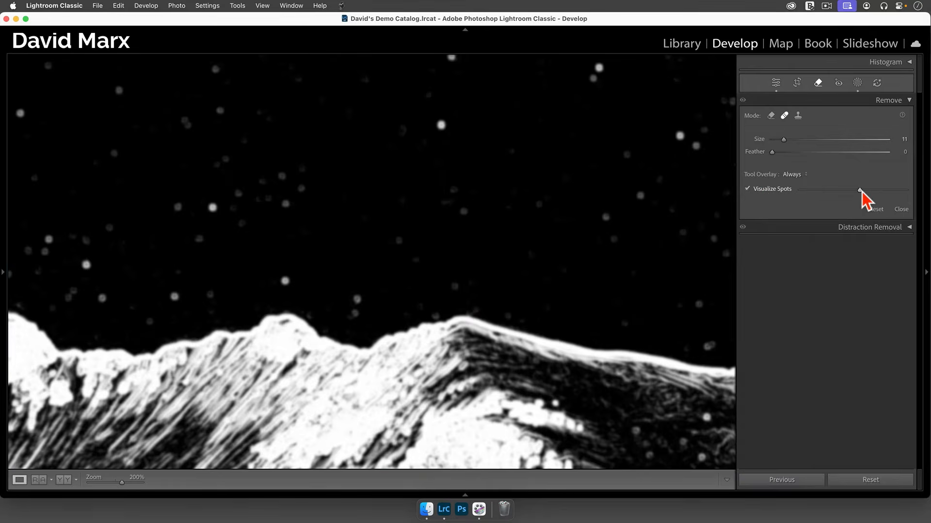
left_click_drag(859, 190, 889, 191)
left_click_drag(482, 236, 702, 279)
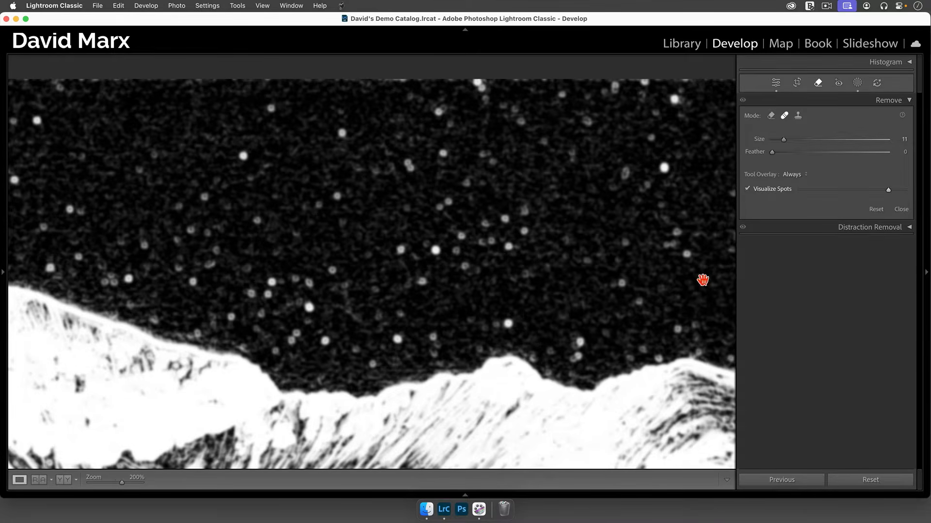
key("a")
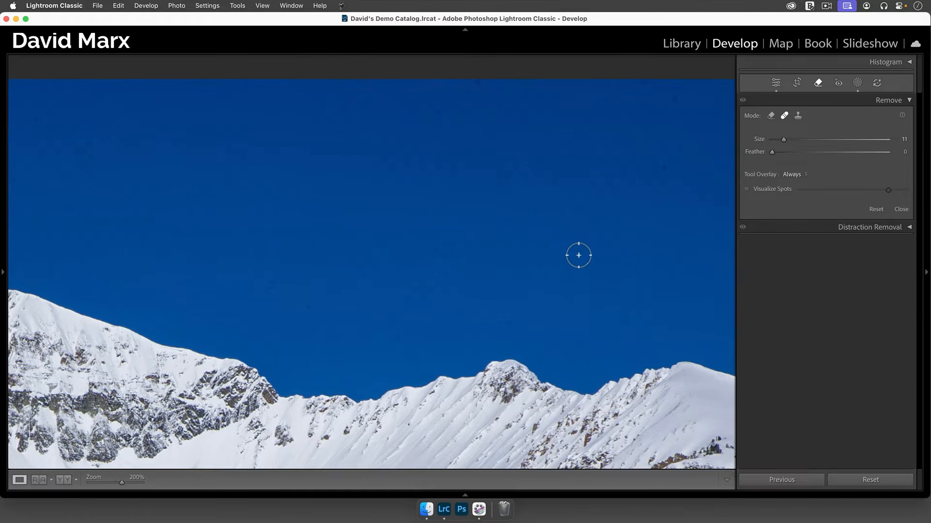
left_click(776, 83)
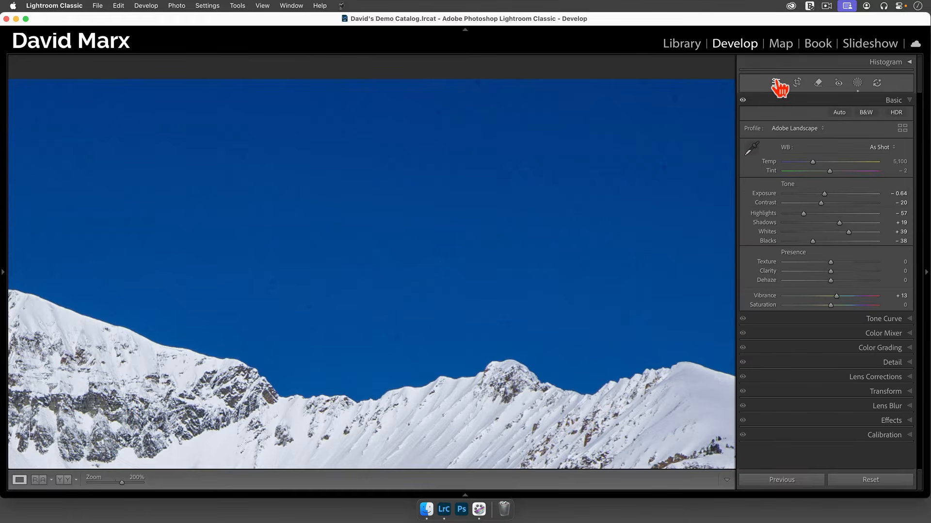
left_click(534, 216)
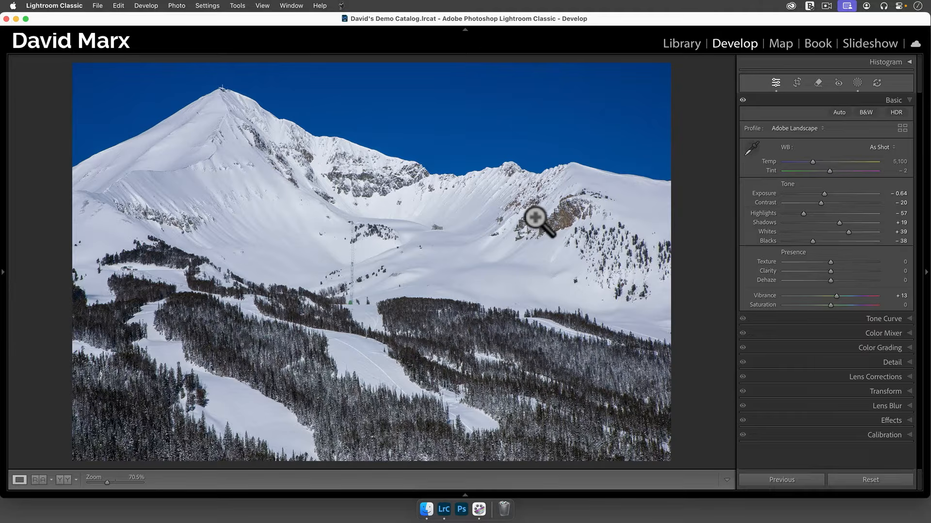
Send the mountain photo from the Library grid to Photoshop's Camera Raw and apply Dust under Distraction Removal
key("g")
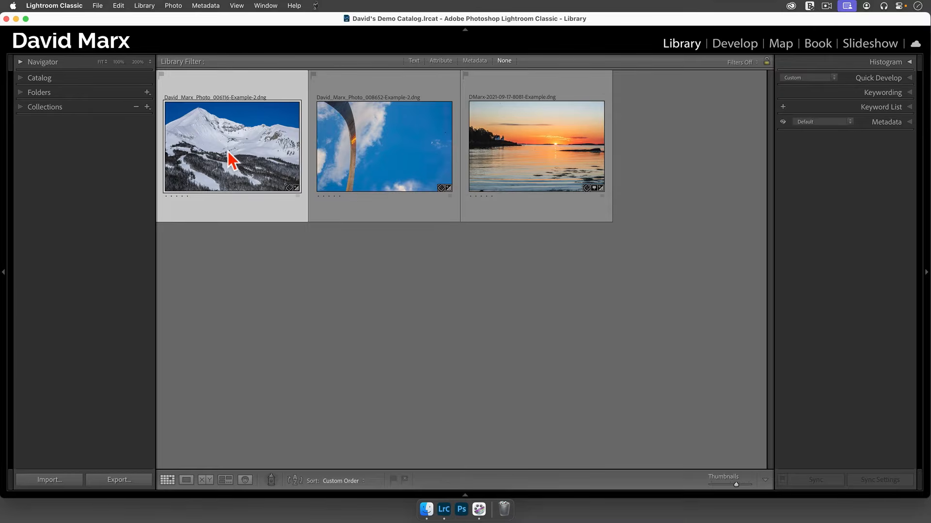
left_click_drag(228, 152, 460, 504)
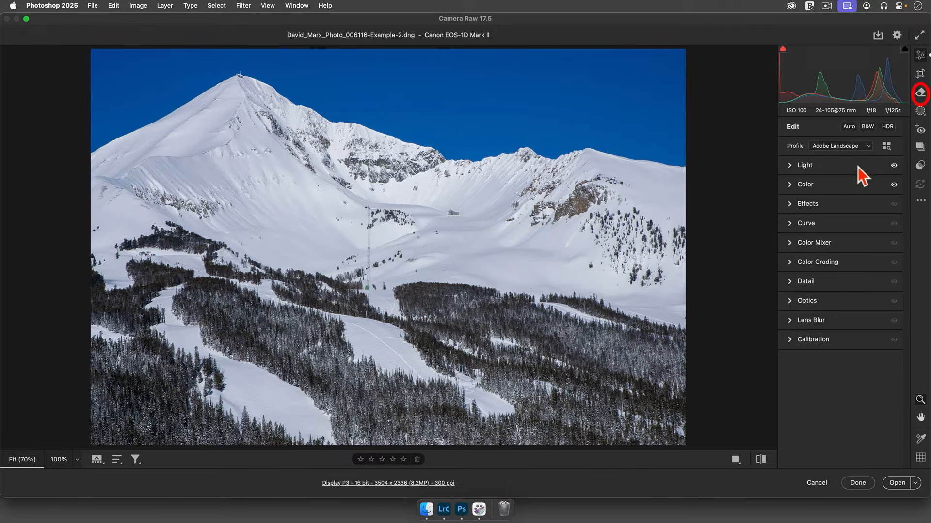
left_click(920, 95)
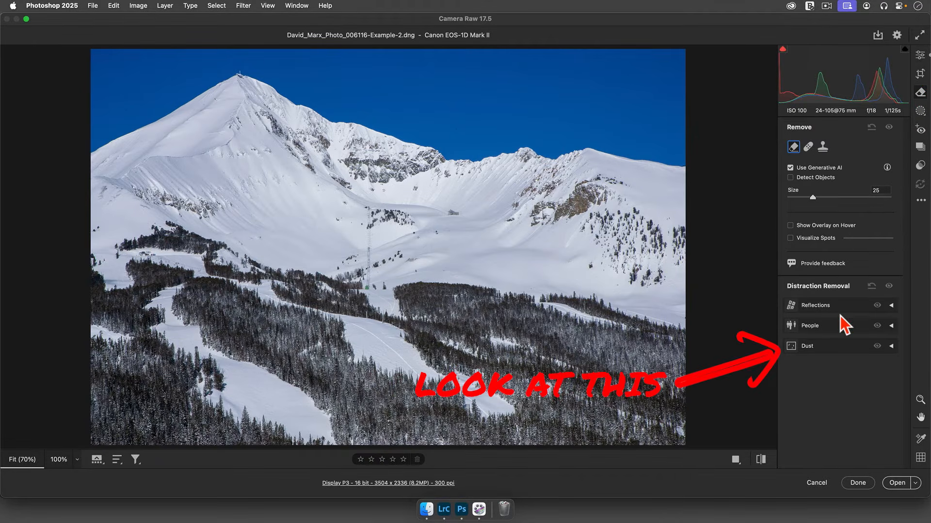
left_click(850, 348)
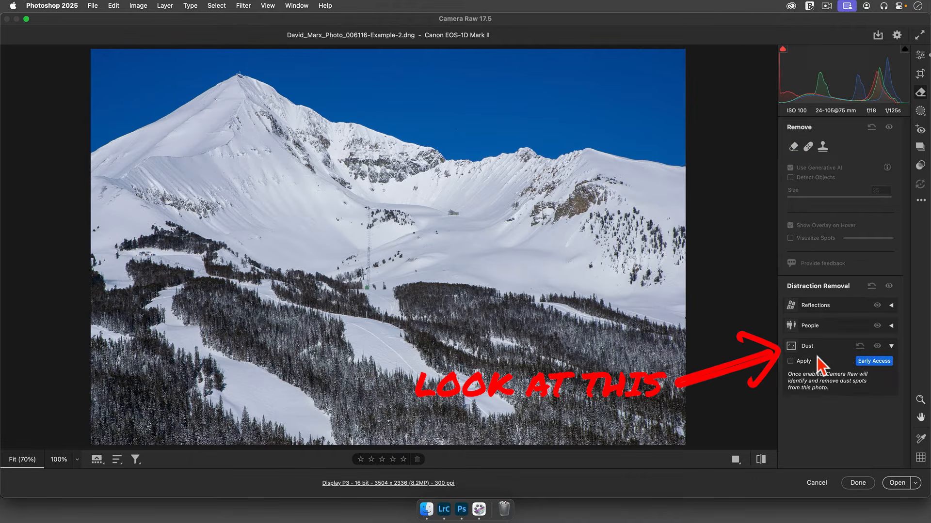
left_click(805, 362)
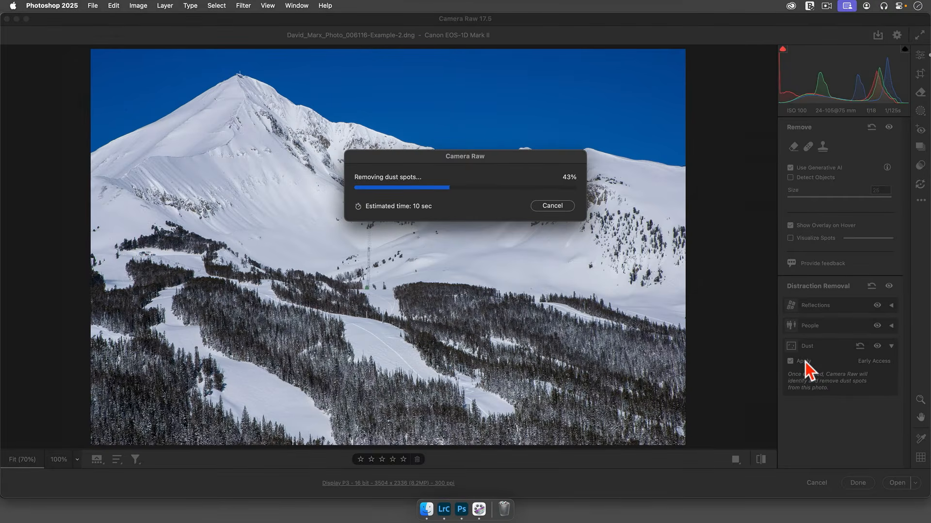
Check the cleaned sky at 100%, accept the Camera Raw edits and quit Photoshop
left_click(637, 101)
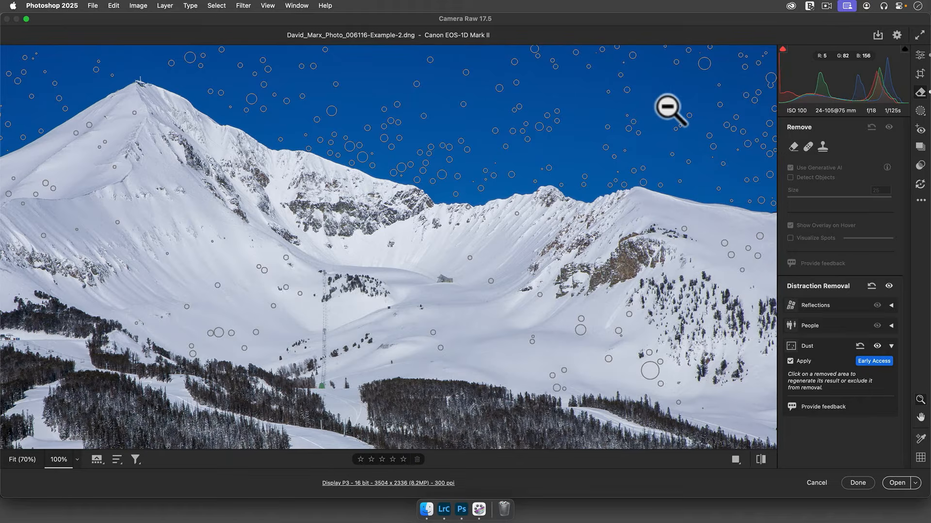
left_click(858, 484)
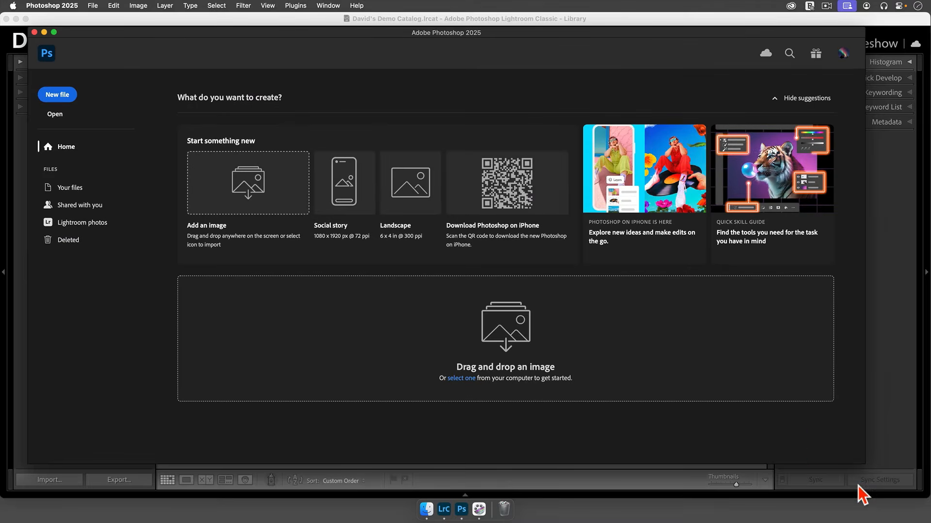
left_click(73, 6)
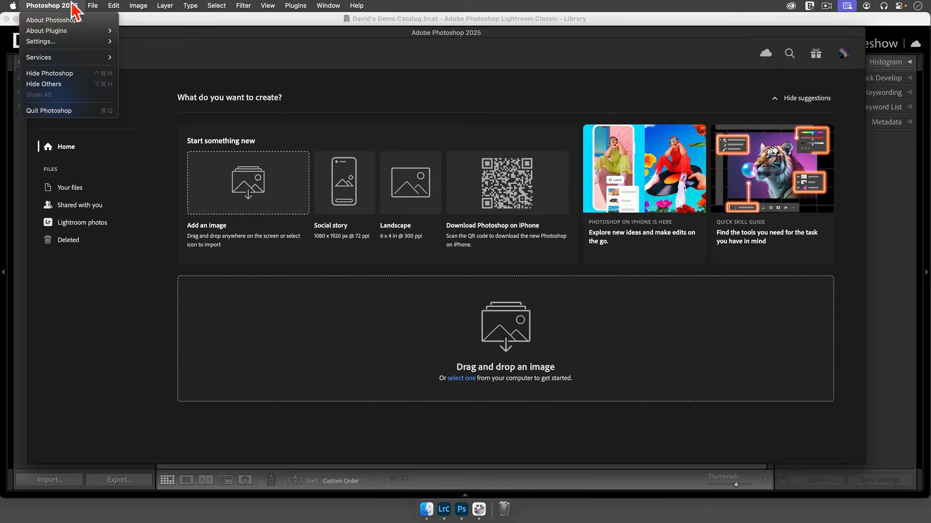
left_click(87, 111)
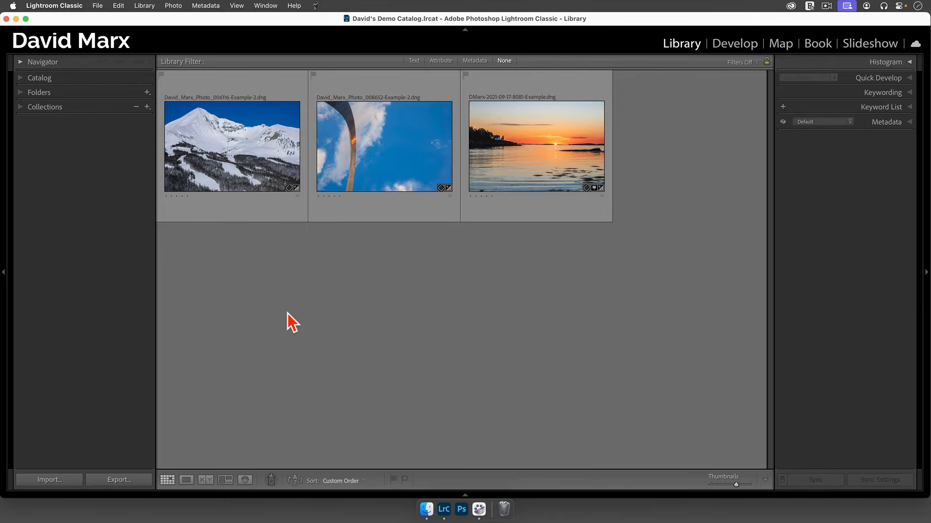
Read the metadata from file for the mountain photo in Lightroom Classic to load the Camera Raw edits
left_click(243, 166)
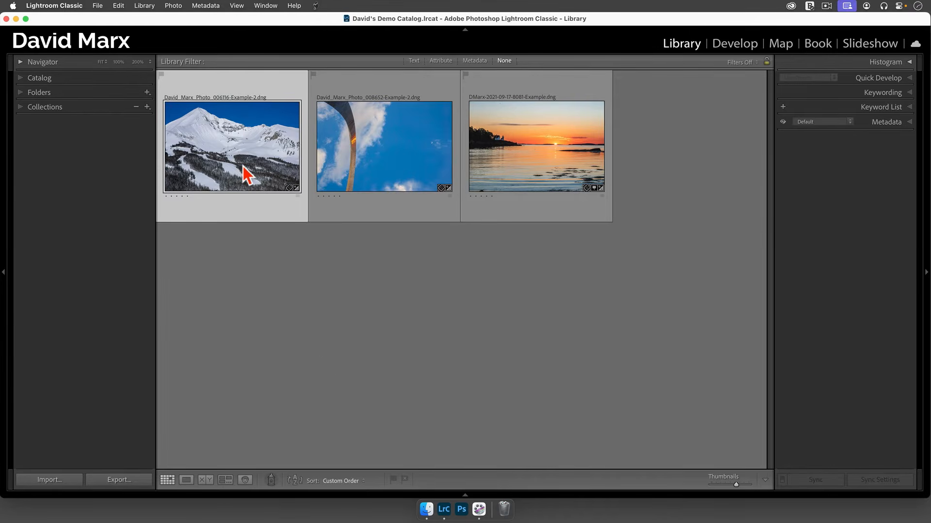
left_click(213, 6)
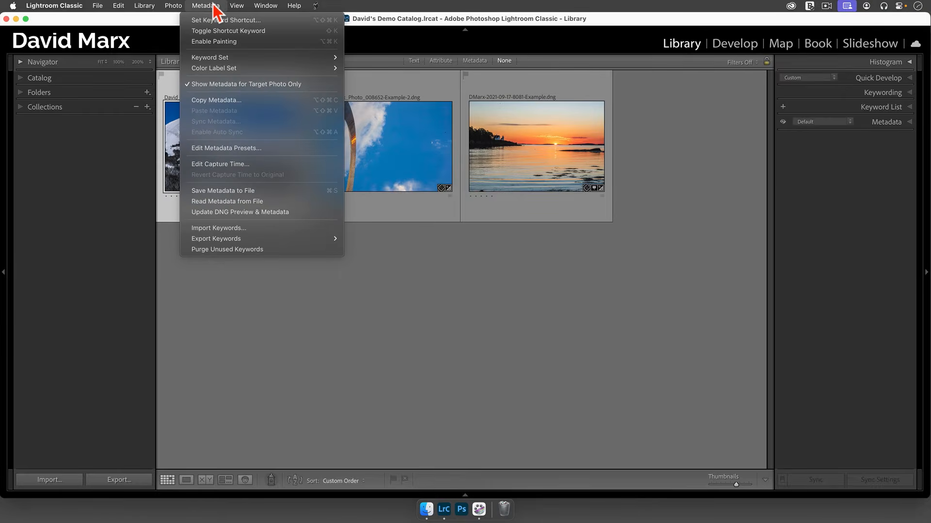
left_click(241, 202)
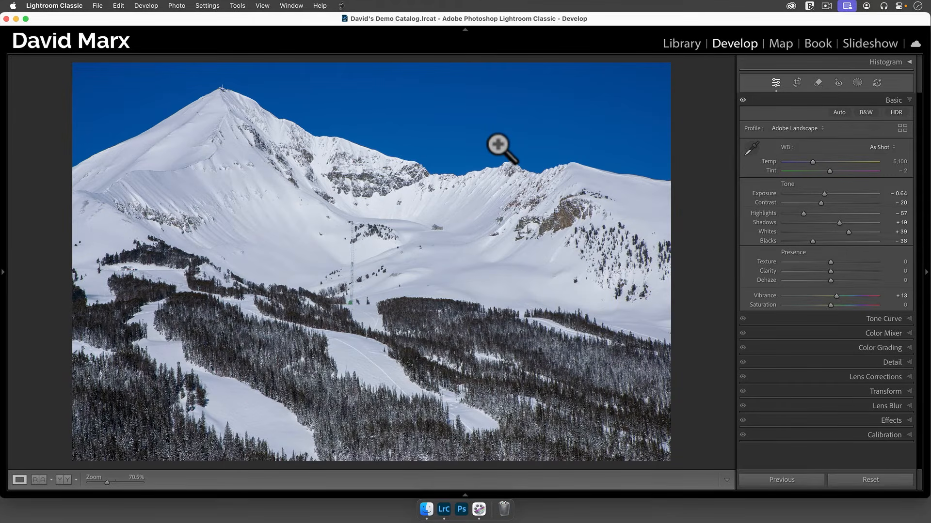
Inspect the mountain photo's sky at 200% in the Develop module for remaining dust spots
left_click(540, 124)
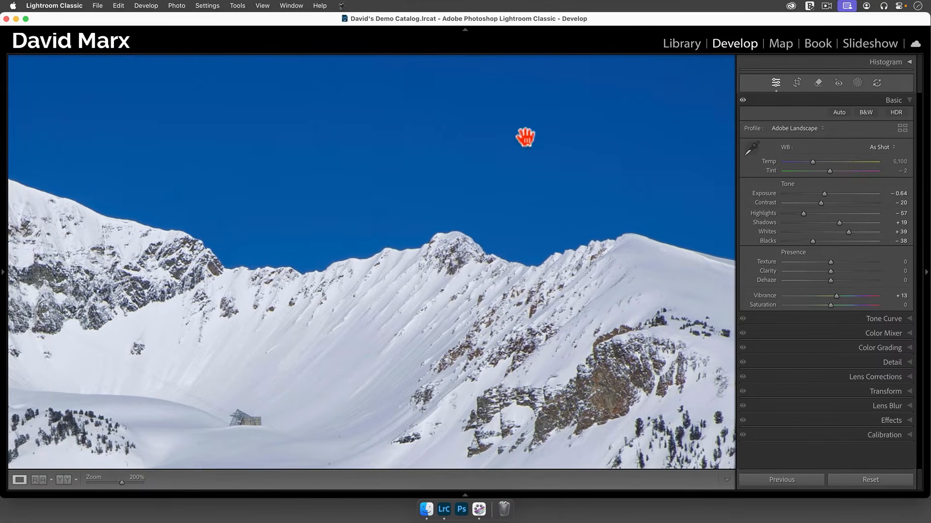
left_click_drag(527, 143, 621, 131)
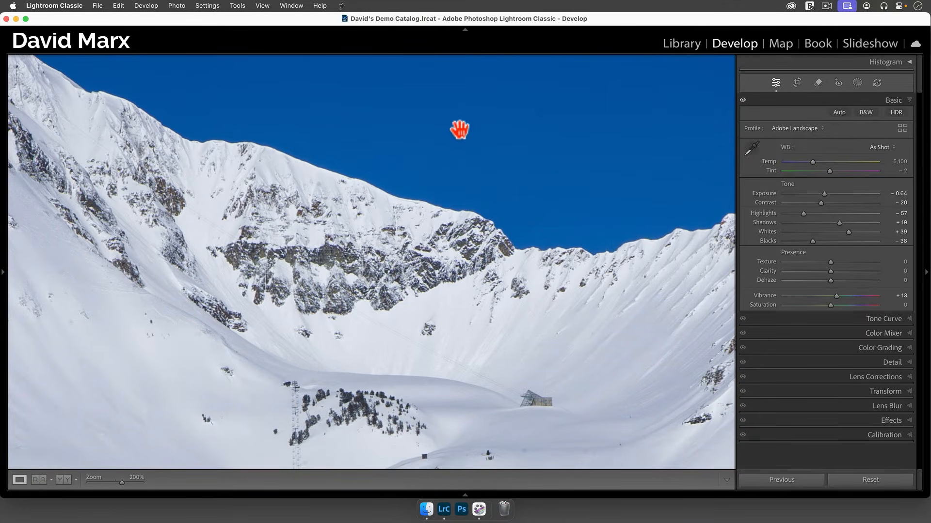
left_click_drag(459, 129, 453, 205)
left_click(437, 183)
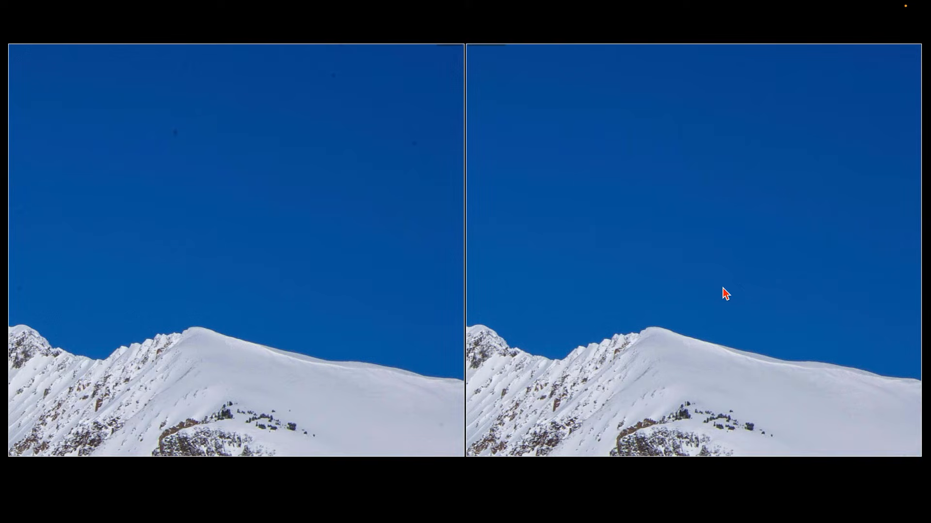
Compare the sky in the two versions of the mountain photo side by side at 200% with the lights out
left_click_drag(722, 288, 601, 295)
left_click_drag(709, 295, 771, 293)
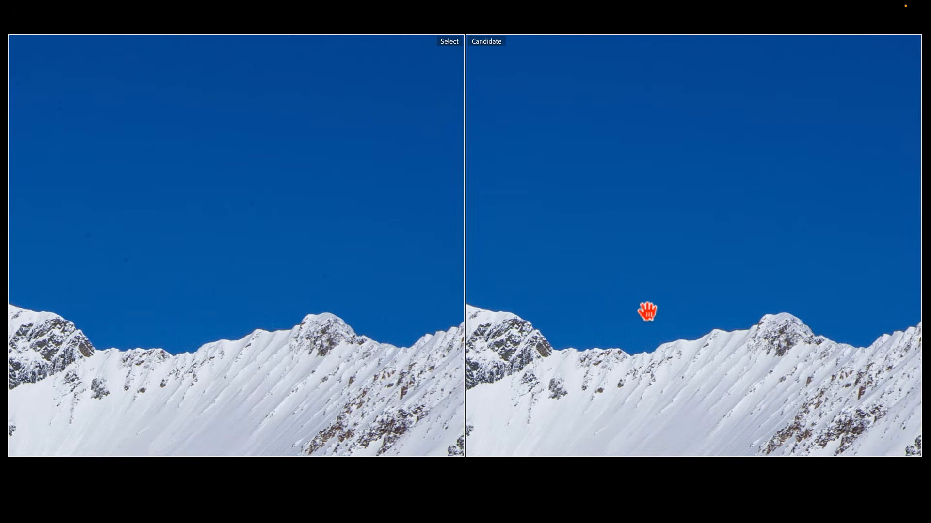
left_click(603, 296)
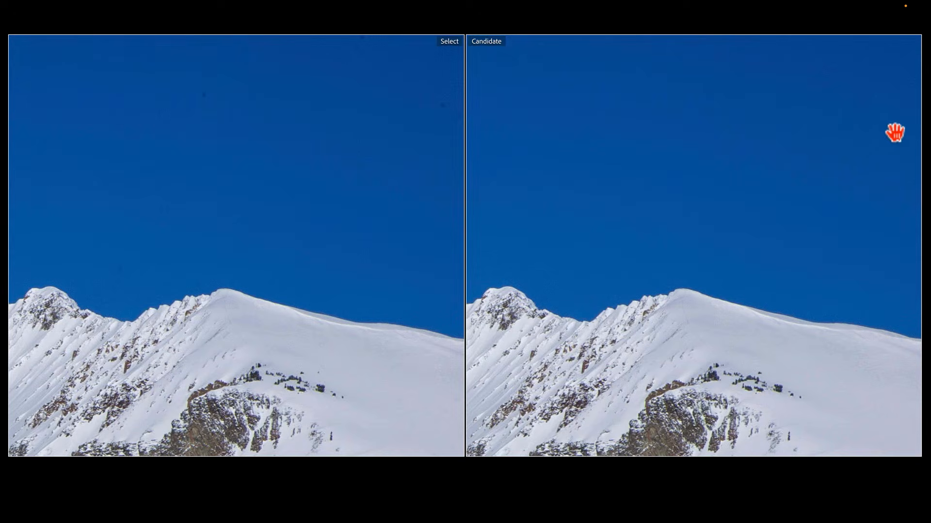
left_click(896, 137)
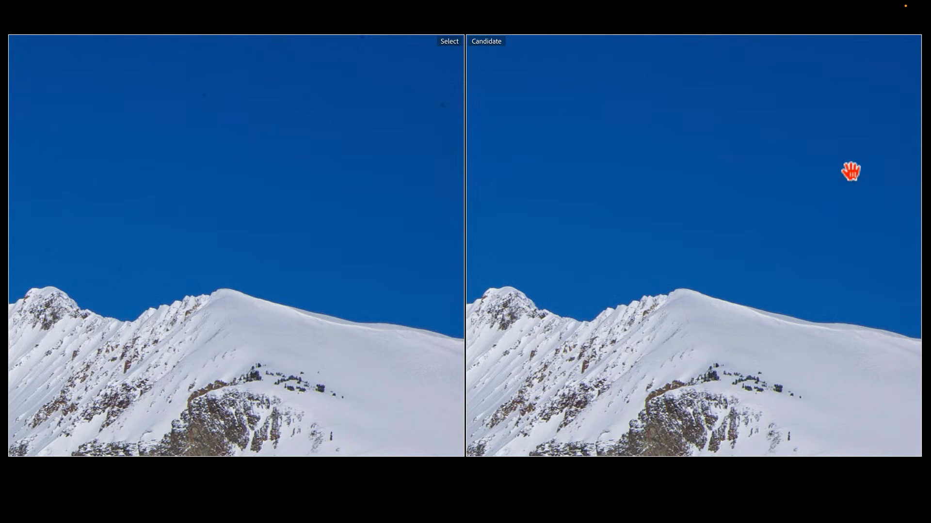
left_click_drag(849, 170, 844, 190)
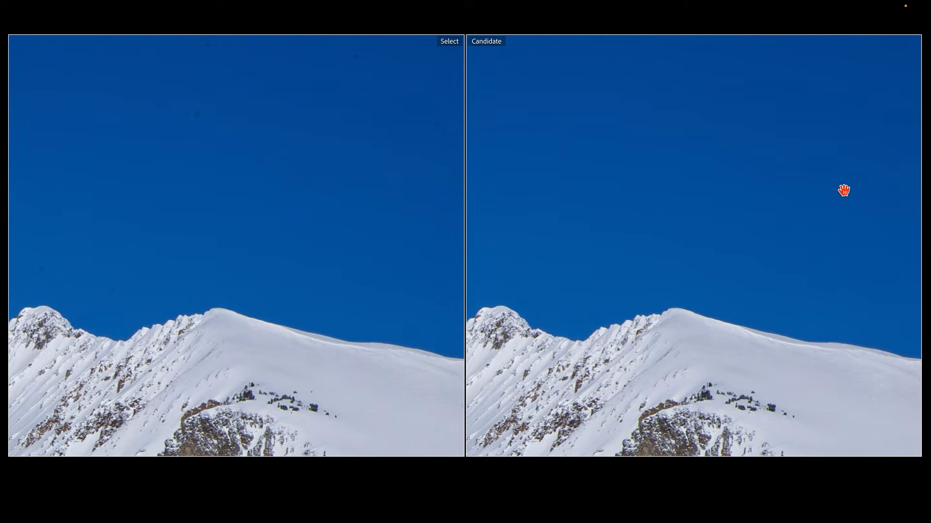
key("l")
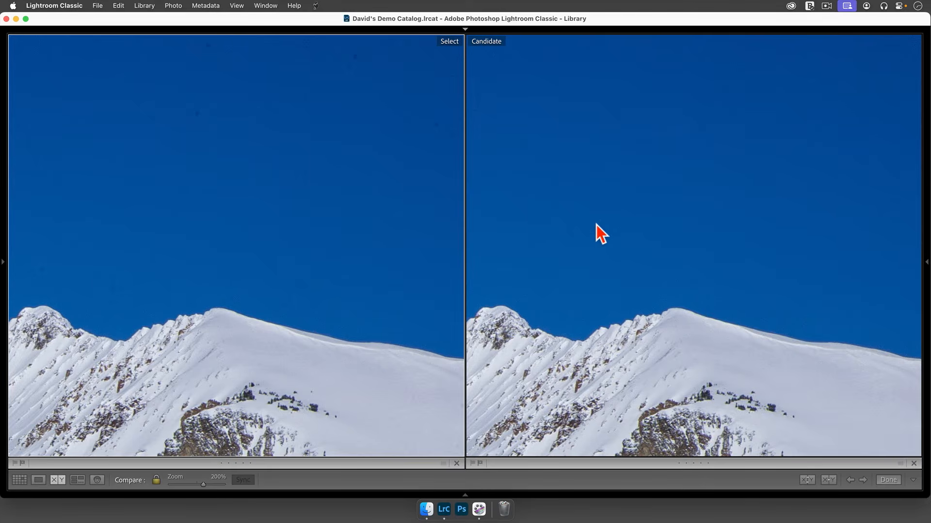
Inspect the arch photo's sky around the moon at 200% in the Develop module
left_click(802, 291)
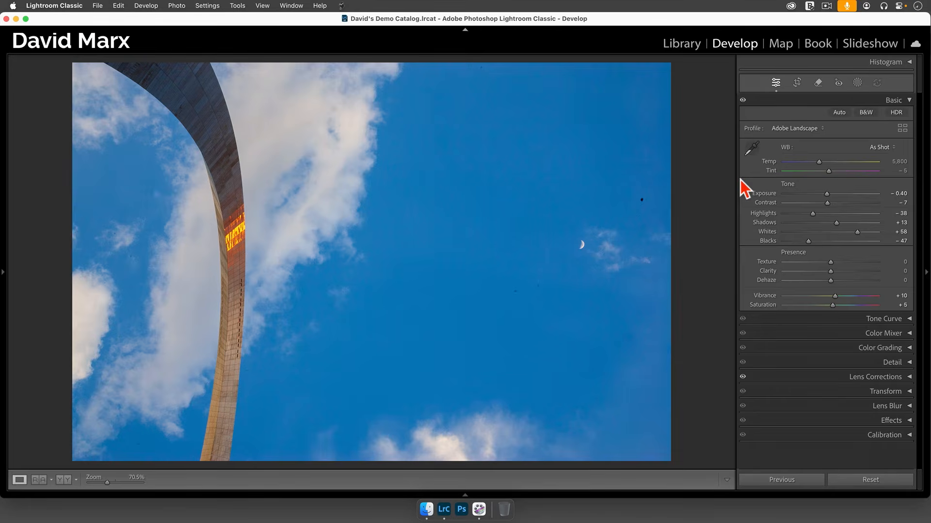
left_click(604, 211)
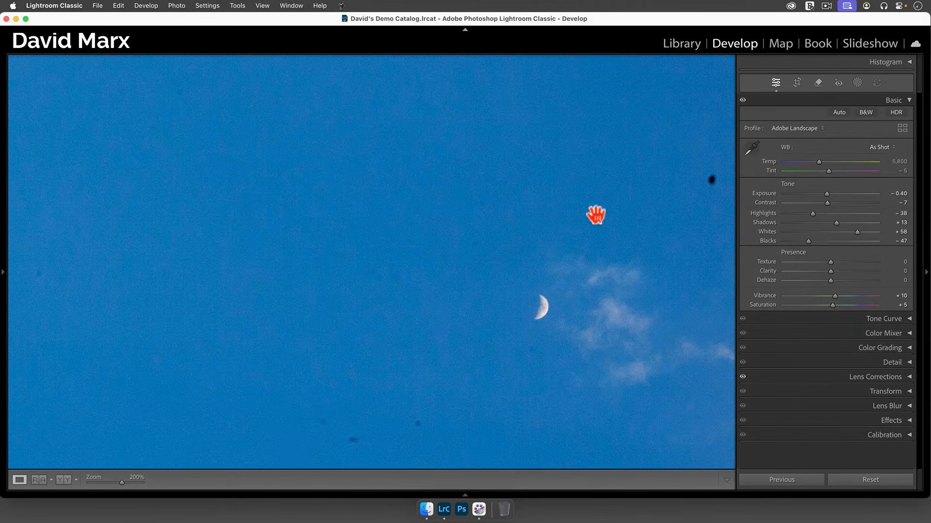
left_click(596, 215)
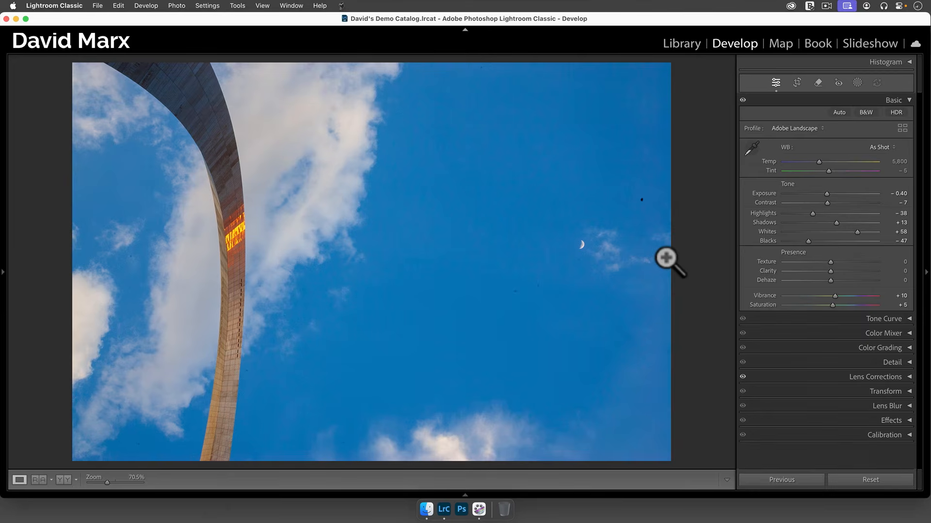
Examine the arch photo's dust spots with the Remove tool's Visualize Spots view at 200% and 100%, using a reduced threshold
key("q")
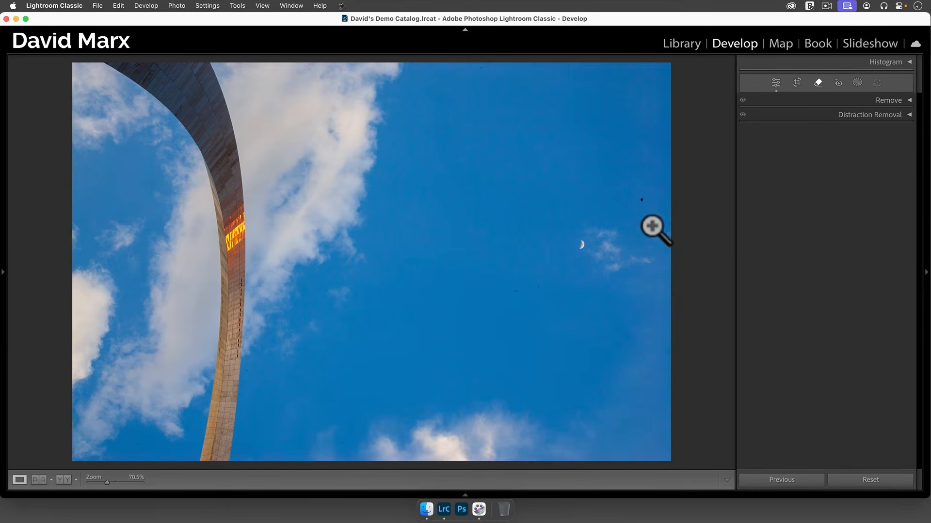
left_click(880, 101)
left_click(772, 190)
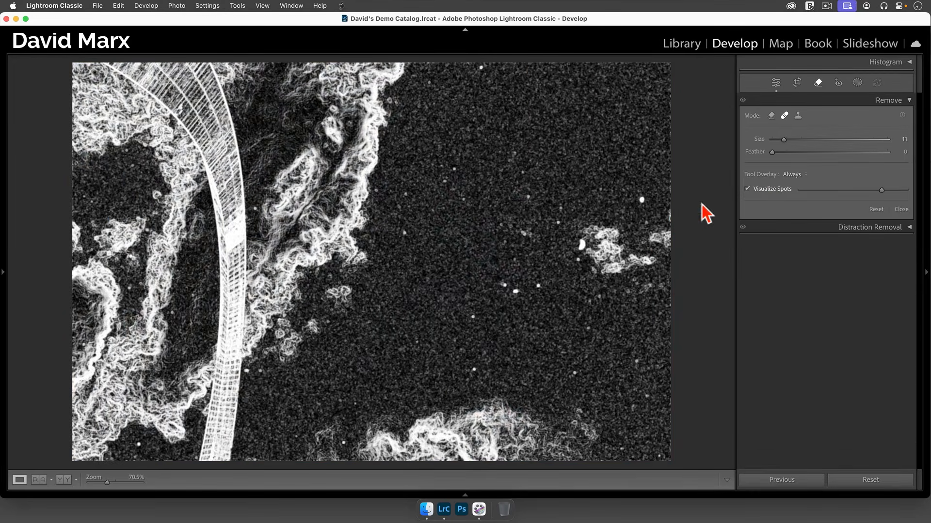
key("z")
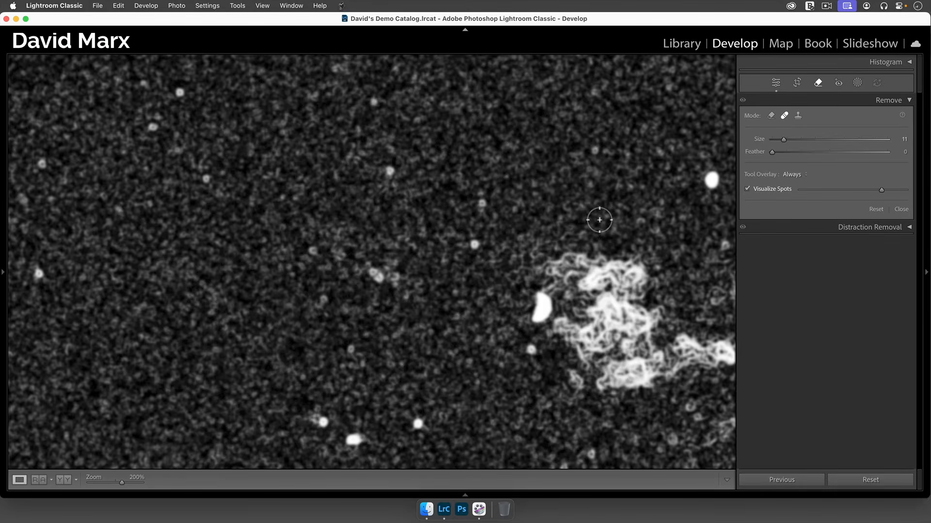
key("super+minus")
left_click_drag(877, 193, 857, 193)
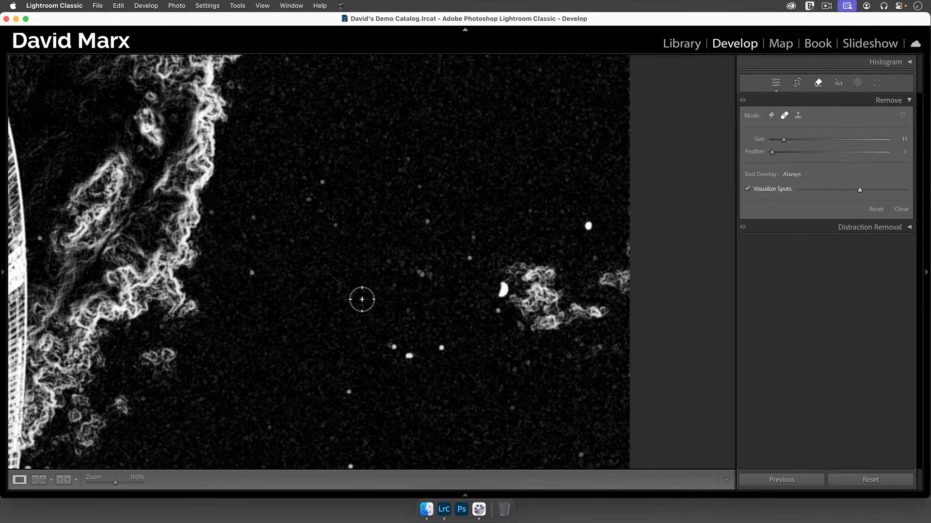
key("q")
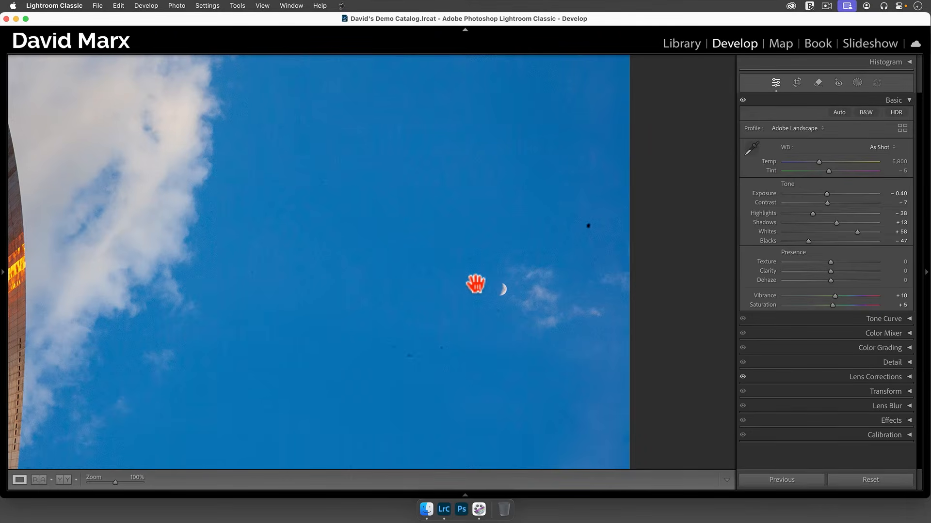
Save the arch photo's metadata to file from the Library module
key("g")
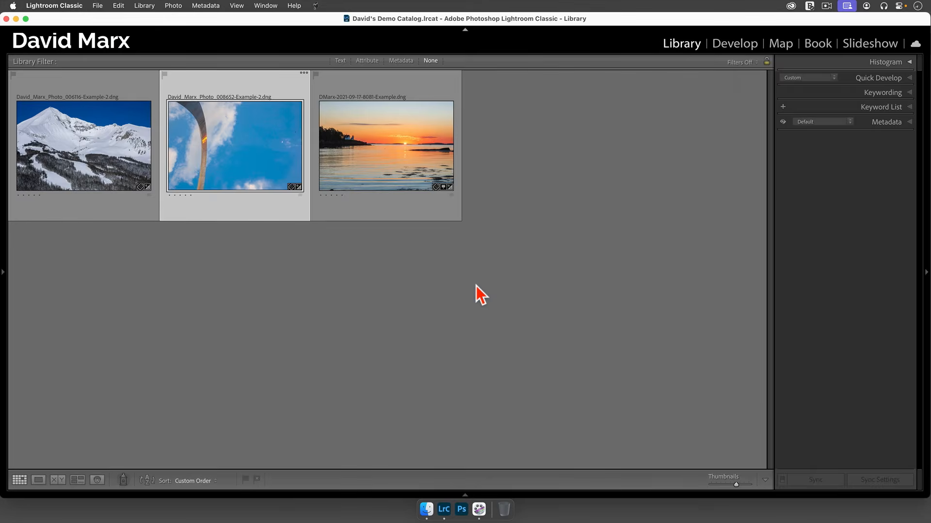
left_click(199, 5)
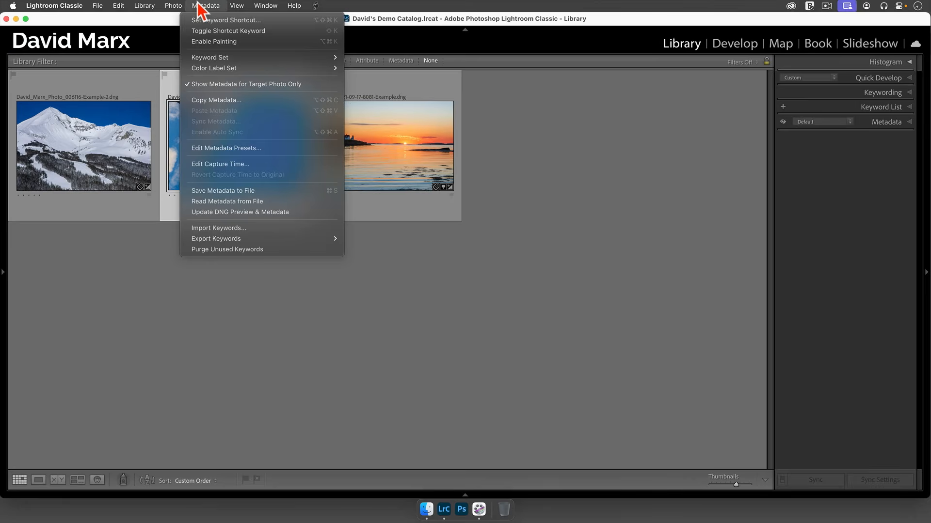
left_click(246, 191)
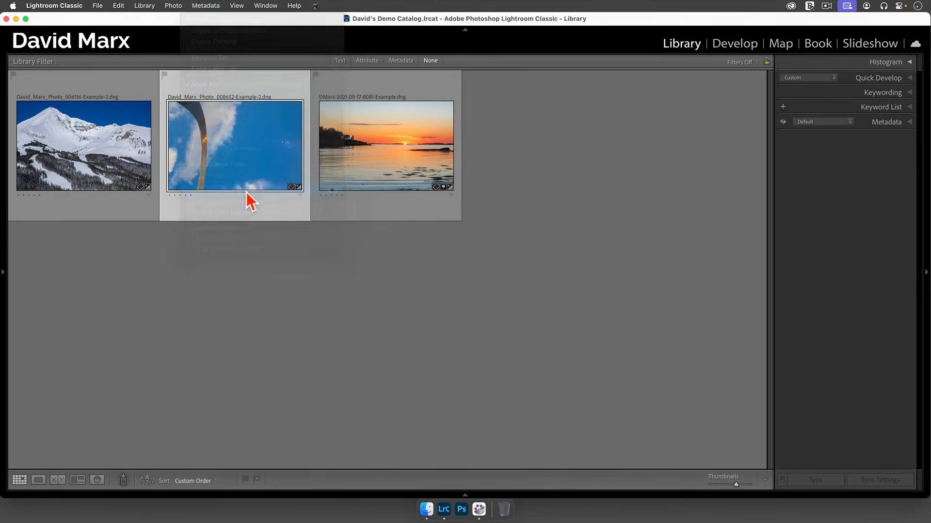
left_click(561, 188)
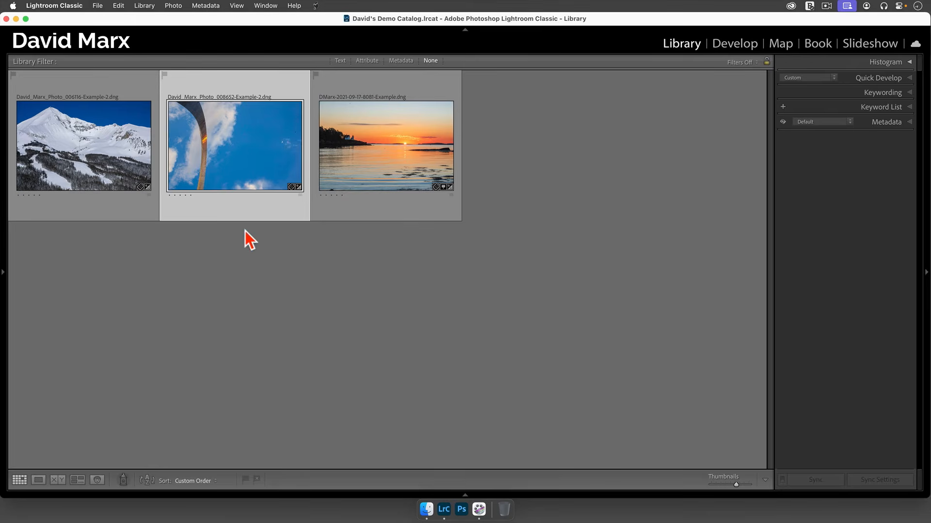
Open the arch photo in Photoshop's Camera Raw and apply the automatic Dust distraction removal
left_click_drag(224, 161, 462, 517)
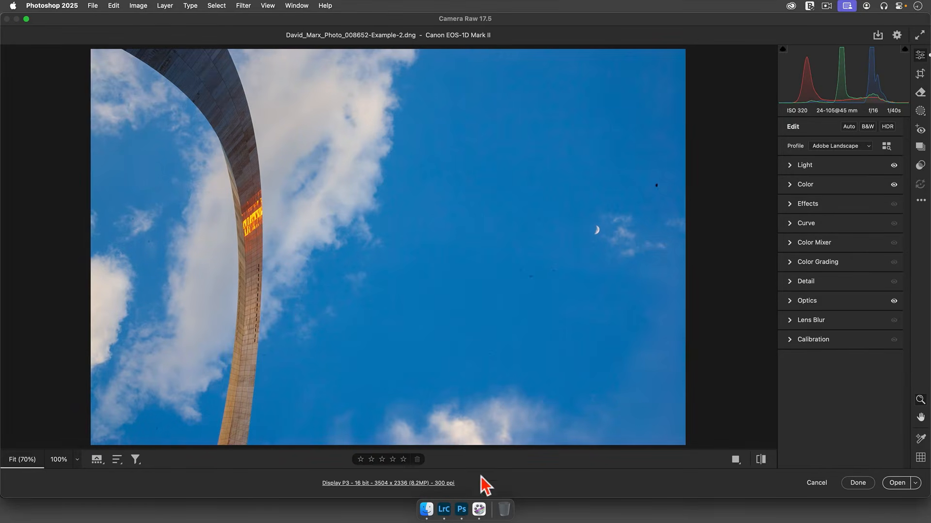
left_click(920, 92)
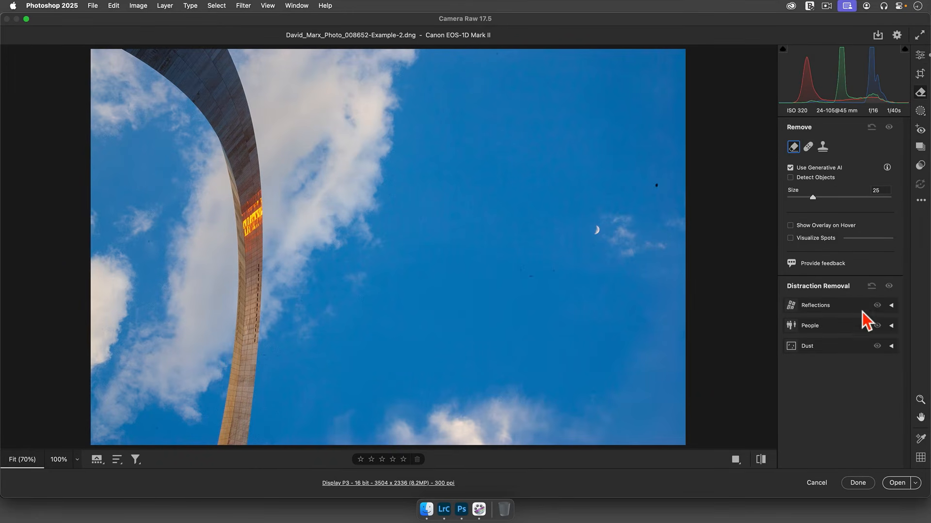
left_click(891, 346)
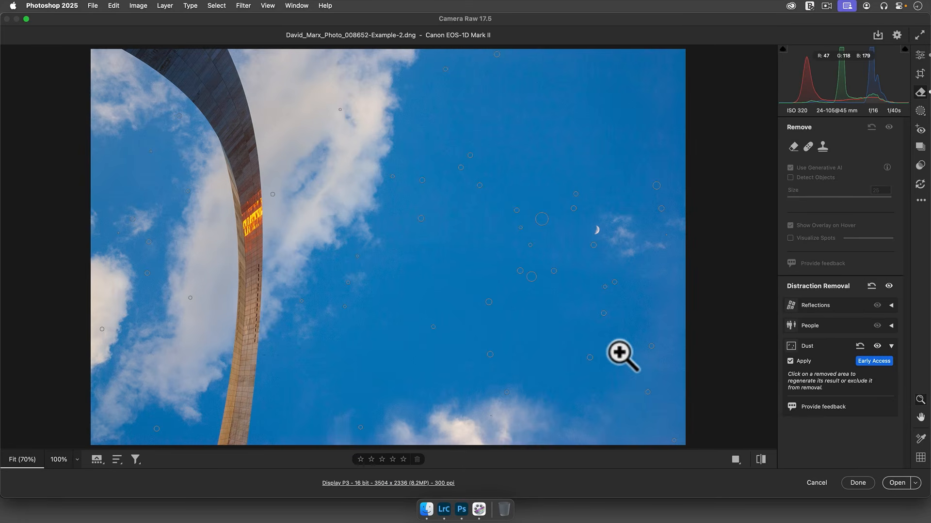
Check the removed dust areas in the sky at 100% against the before view
left_click(587, 302)
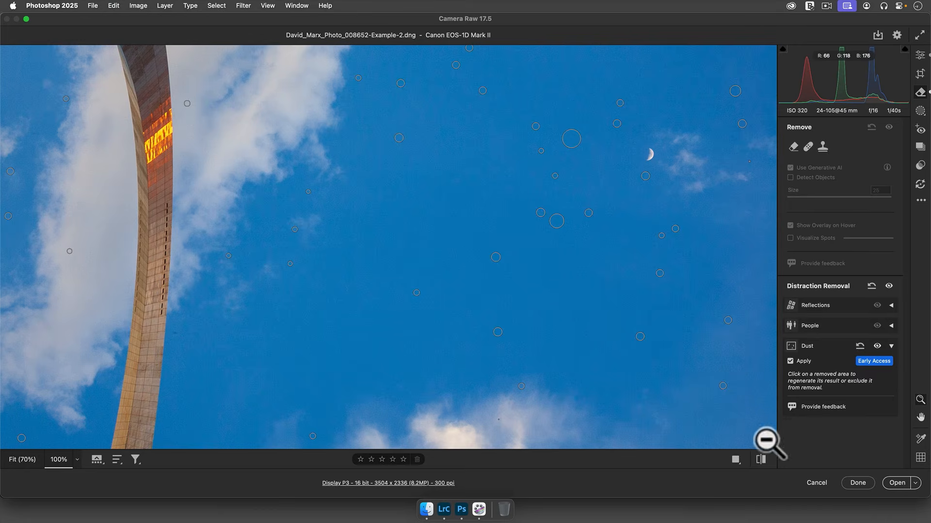
left_click(761, 459)
left_click(761, 459)
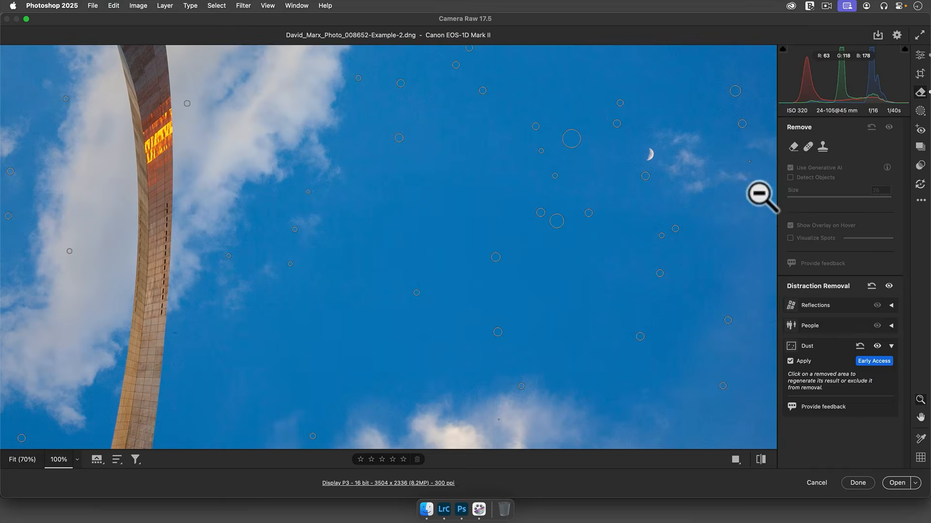
Exclude the large dark speck above and to the right of the moon from the dust removal by deleting its removal area
left_click(737, 93)
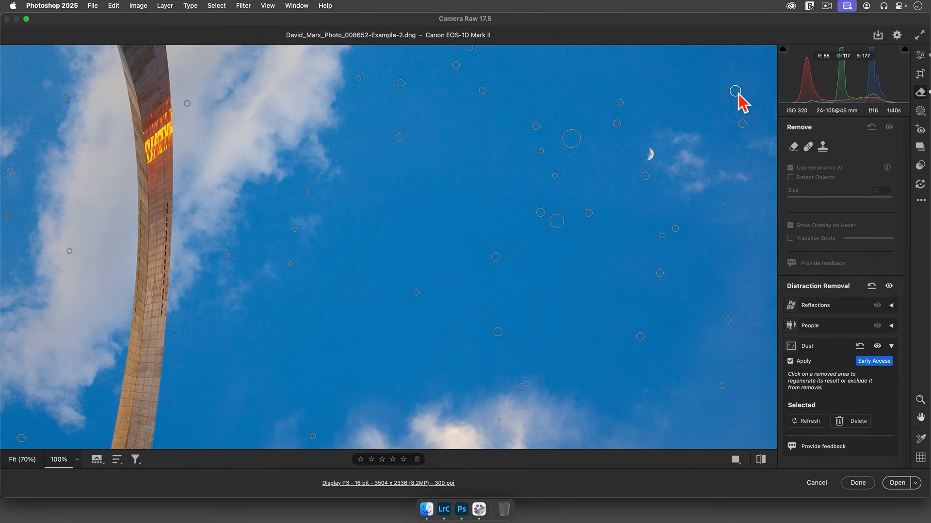
key("z")
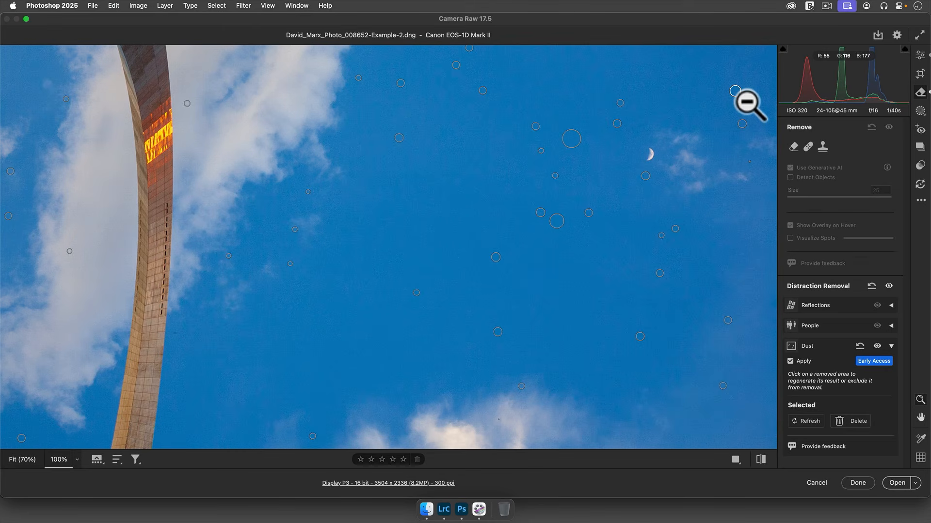
left_click(857, 421)
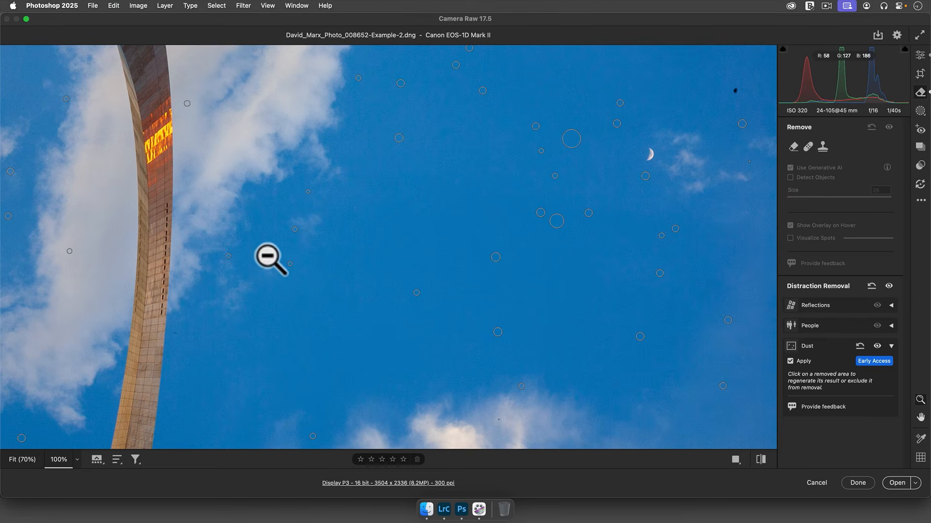
Check the rest of the sky at 100%, accept the Camera Raw edits and quit Photoshop
key("h")
mouse_move(300, 250)
left_mouse_down()
mouse_move(469, 276)
mouse_move(401, 174)
mouse_move(339, 194)
mouse_move(293, 251)
left_mouse_up()
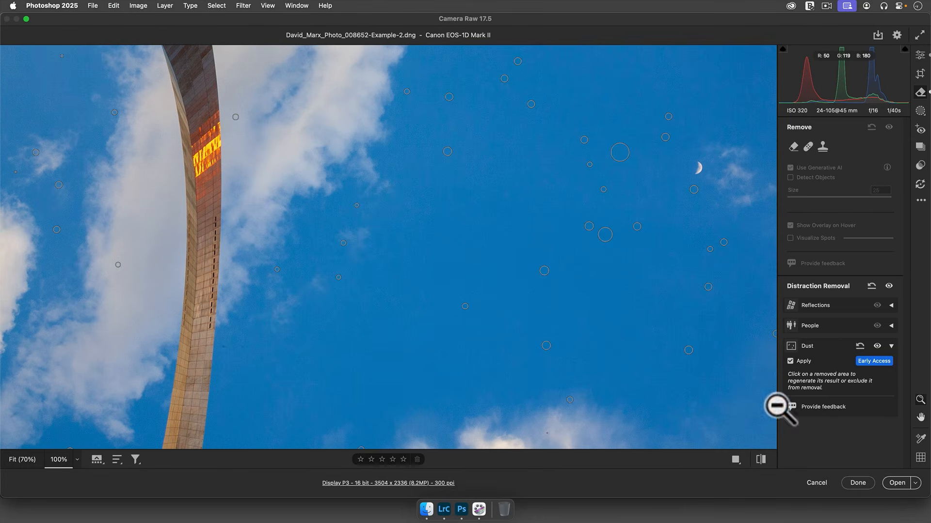
left_click(857, 483)
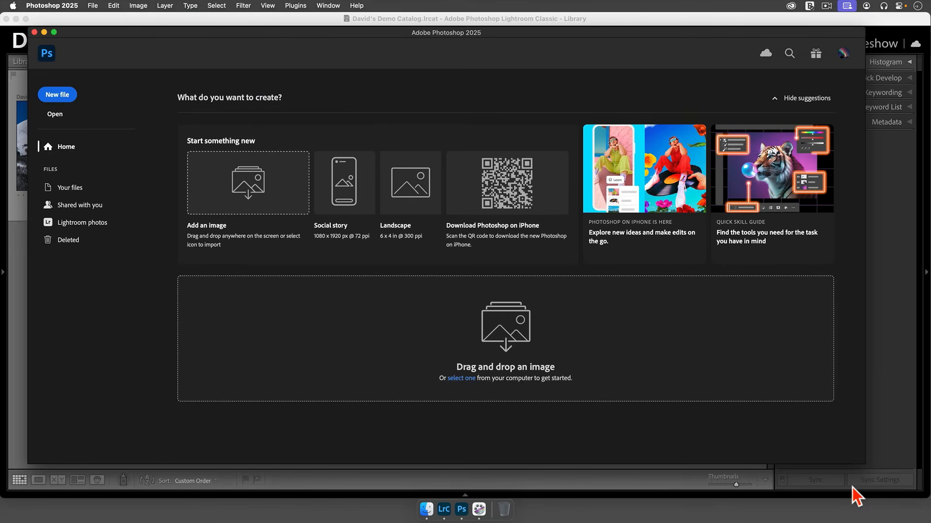
left_click(66, 6)
left_click(86, 113)
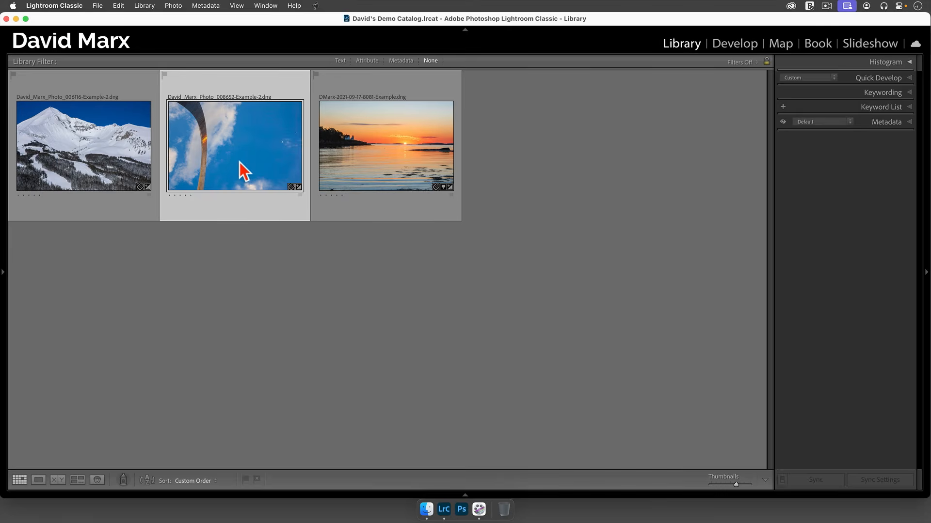
Read the metadata from file for the arch photo in Lightroom Classic to load the Camera Raw edits
left_click(205, 6)
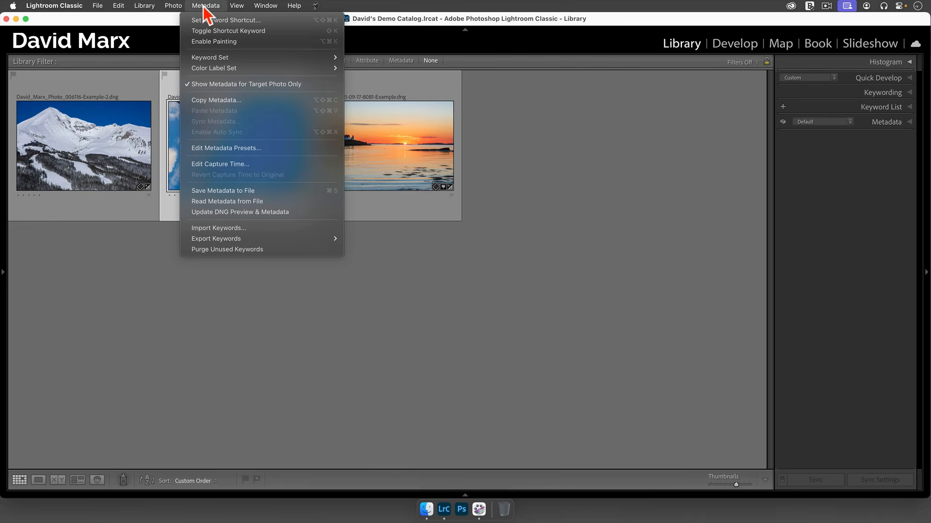
left_click(248, 201)
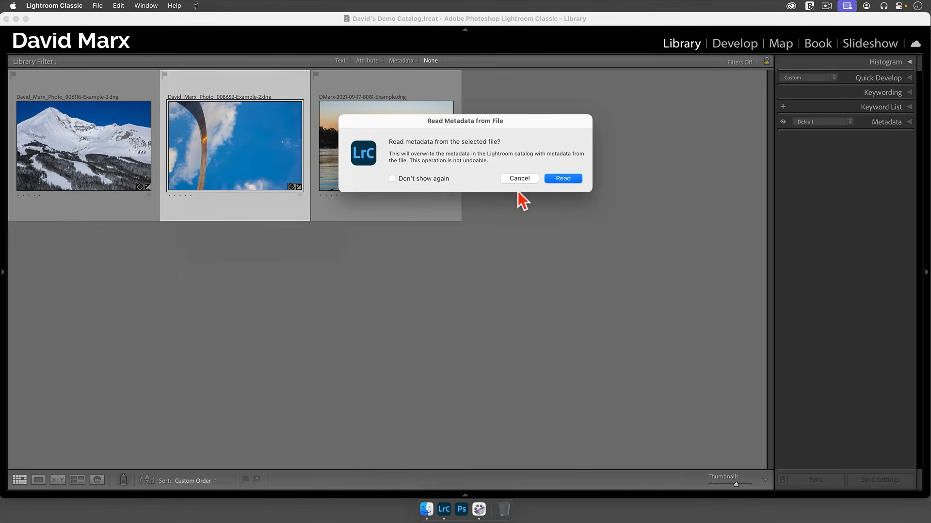
left_click(570, 179)
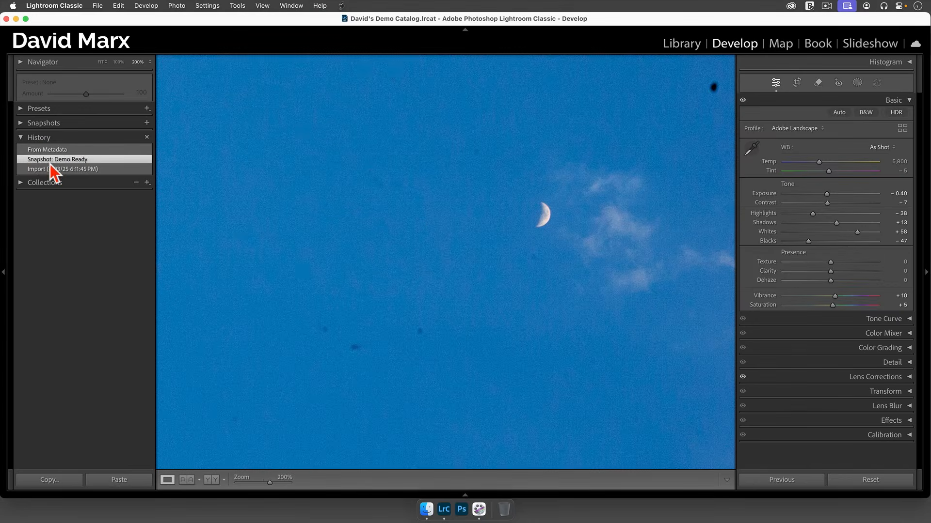
Compare the sky between the From Metadata and Snapshot: Demo Ready history states at 200%, ending on From Metadata
left_click(51, 150)
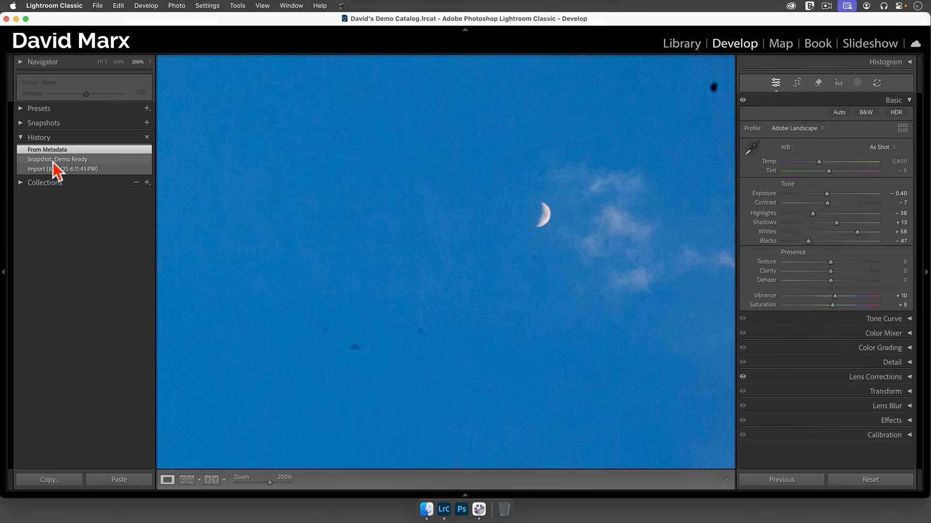
left_click(53, 162)
left_click(52, 150)
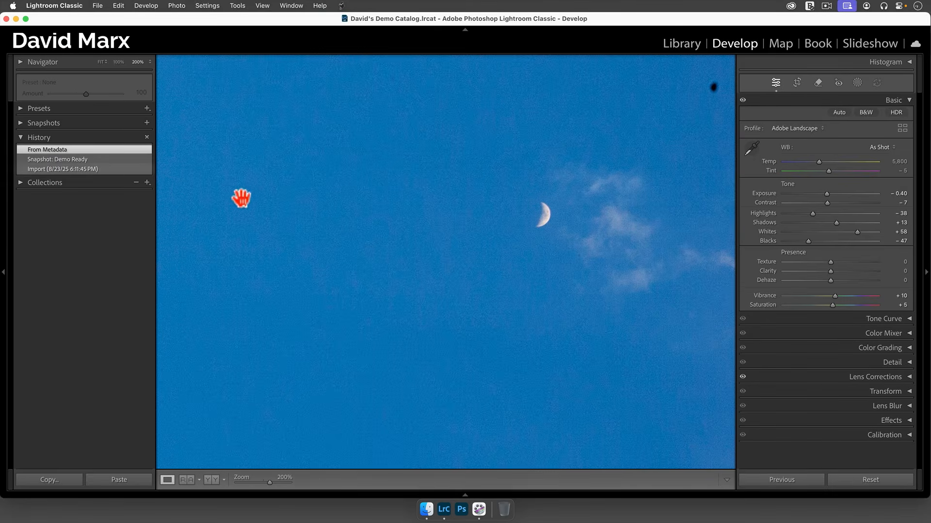
left_click(352, 226)
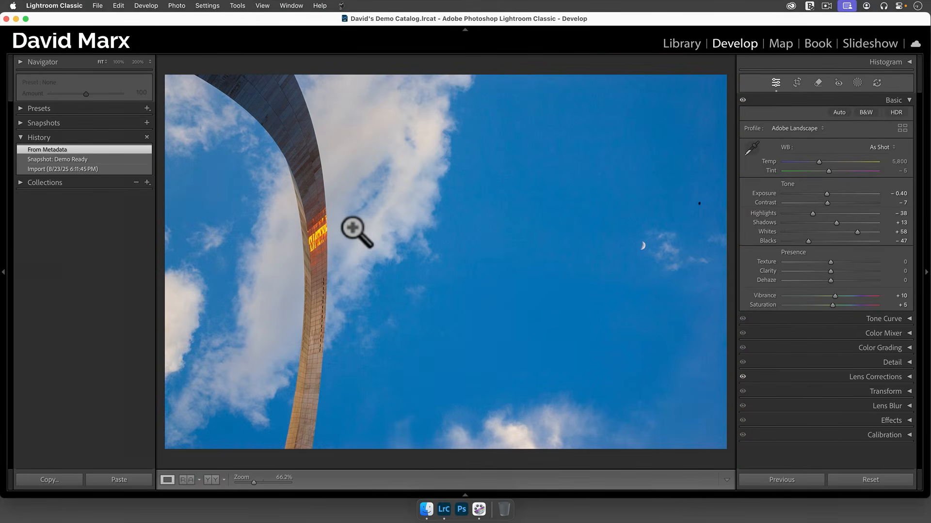
Heal the dark speck above and to the right of the moon and another spot in the open sky with the Remove tool
left_click(699, 213)
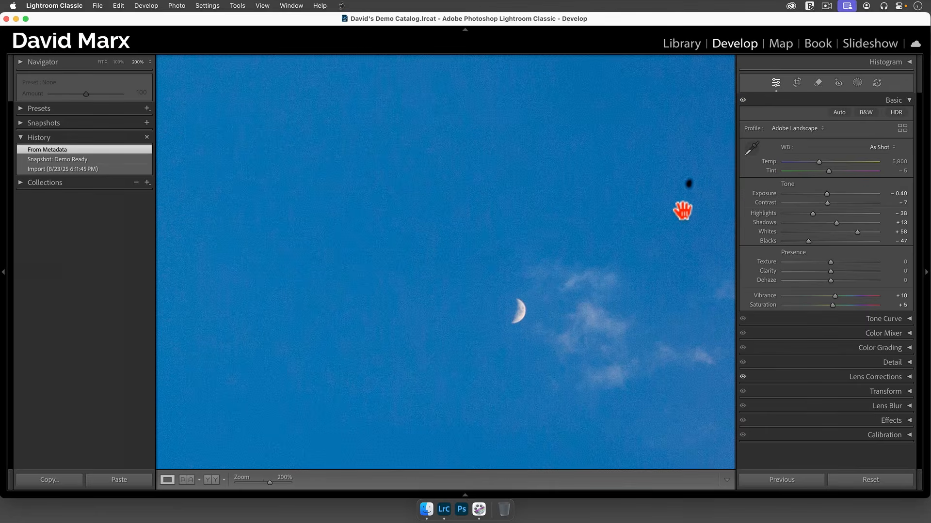
key("q")
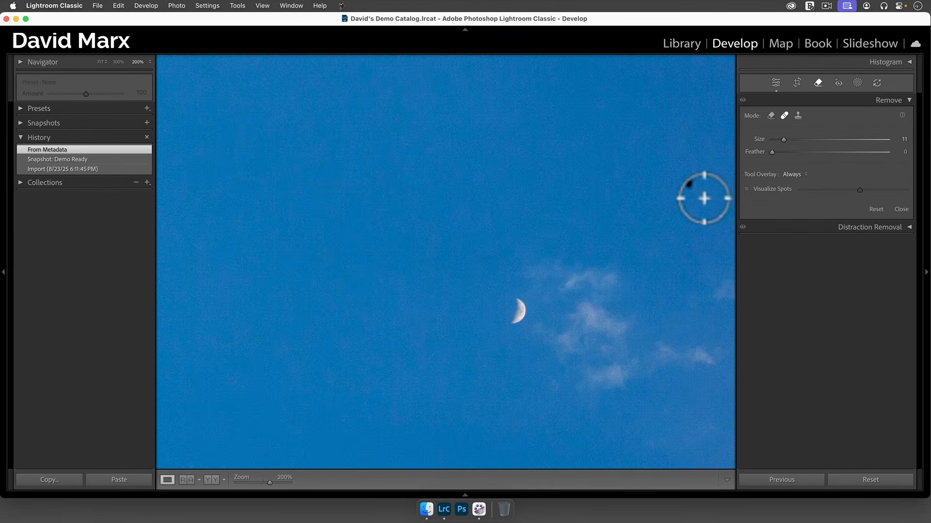
left_click(688, 184)
left_click_drag(562, 183, 557, 357)
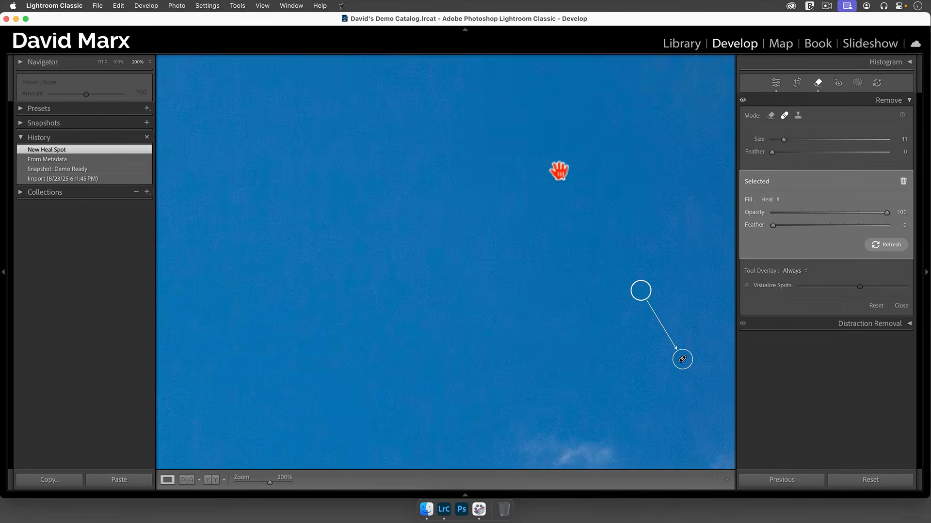
mouse_move(559, 171)
left_mouse_down()
mouse_move(457, 234)
mouse_move(536, 303)
mouse_move(540, 281)
mouse_move(694, 183)
mouse_move(577, 182)
mouse_move(524, 170)
mouse_move(562, 160)
left_mouse_up()
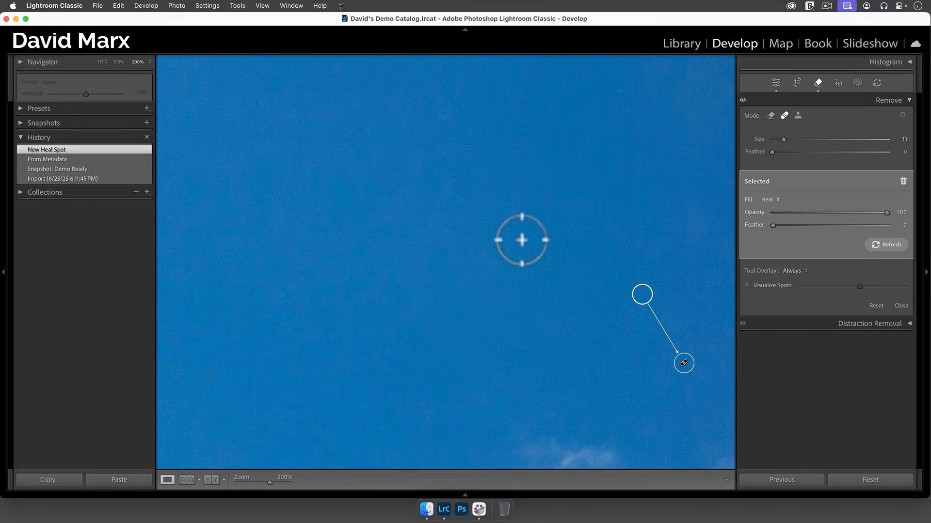
left_click(379, 366)
key("q")
key("z")
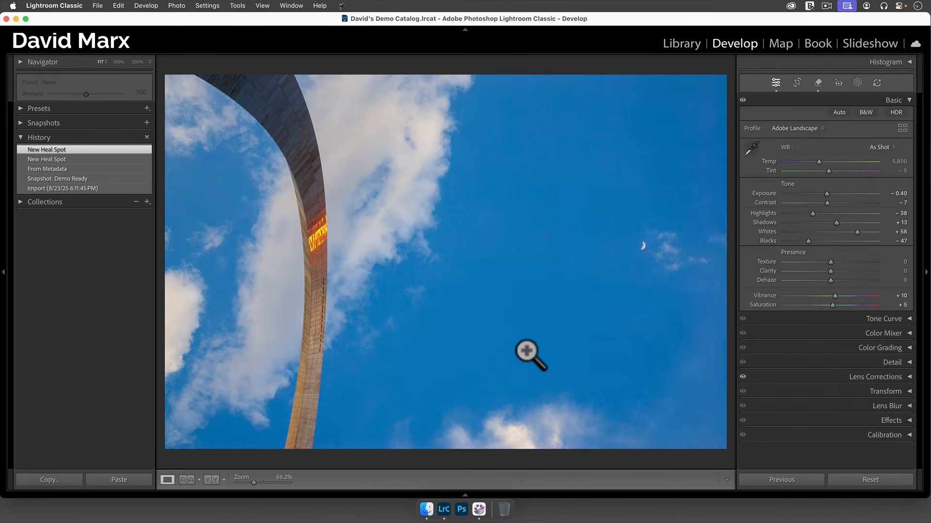